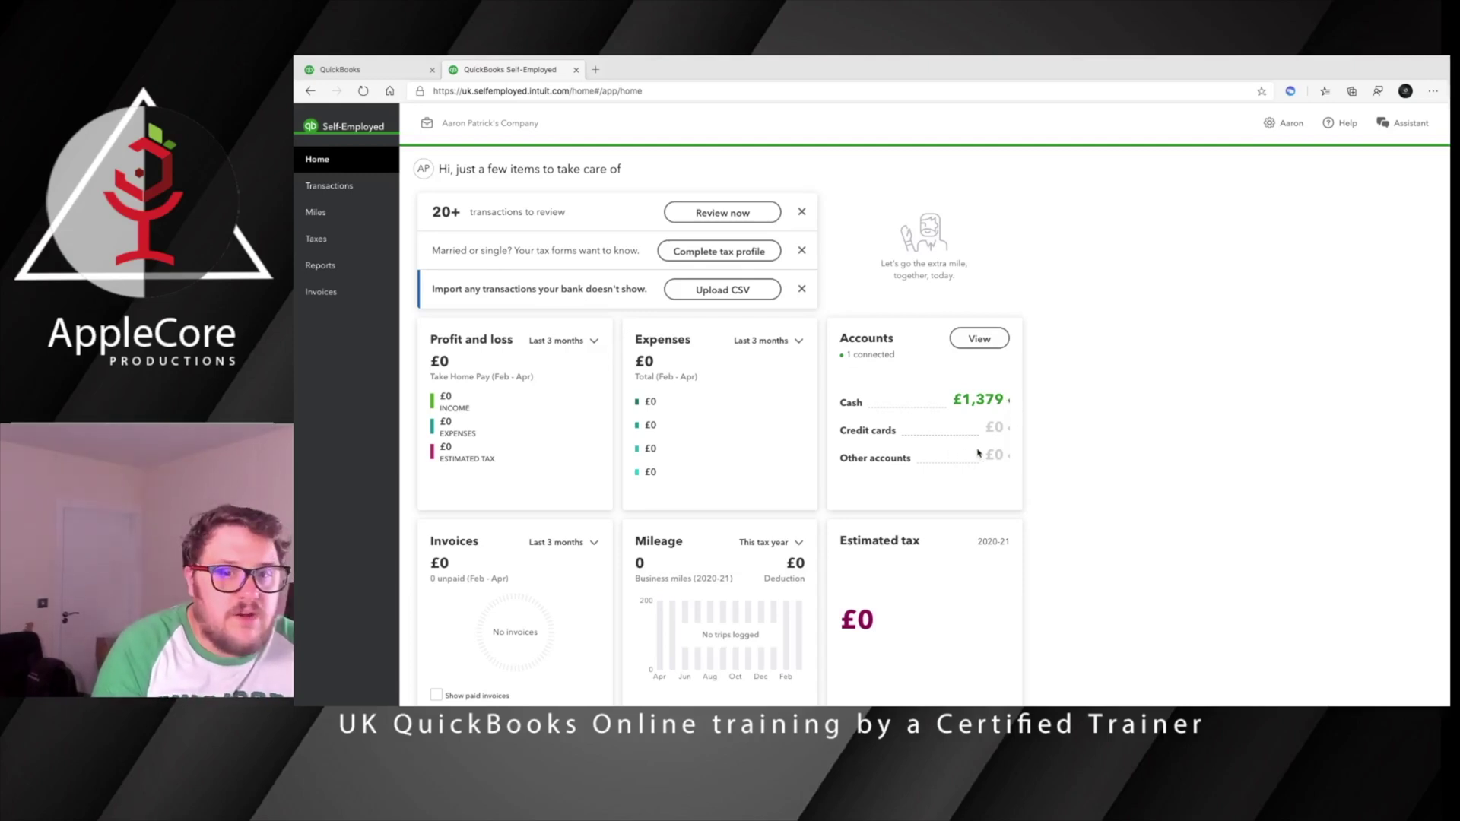
- Check the cash account breakdown on the home dashboard and set the Mileage card to last tax year
click(1009, 403)
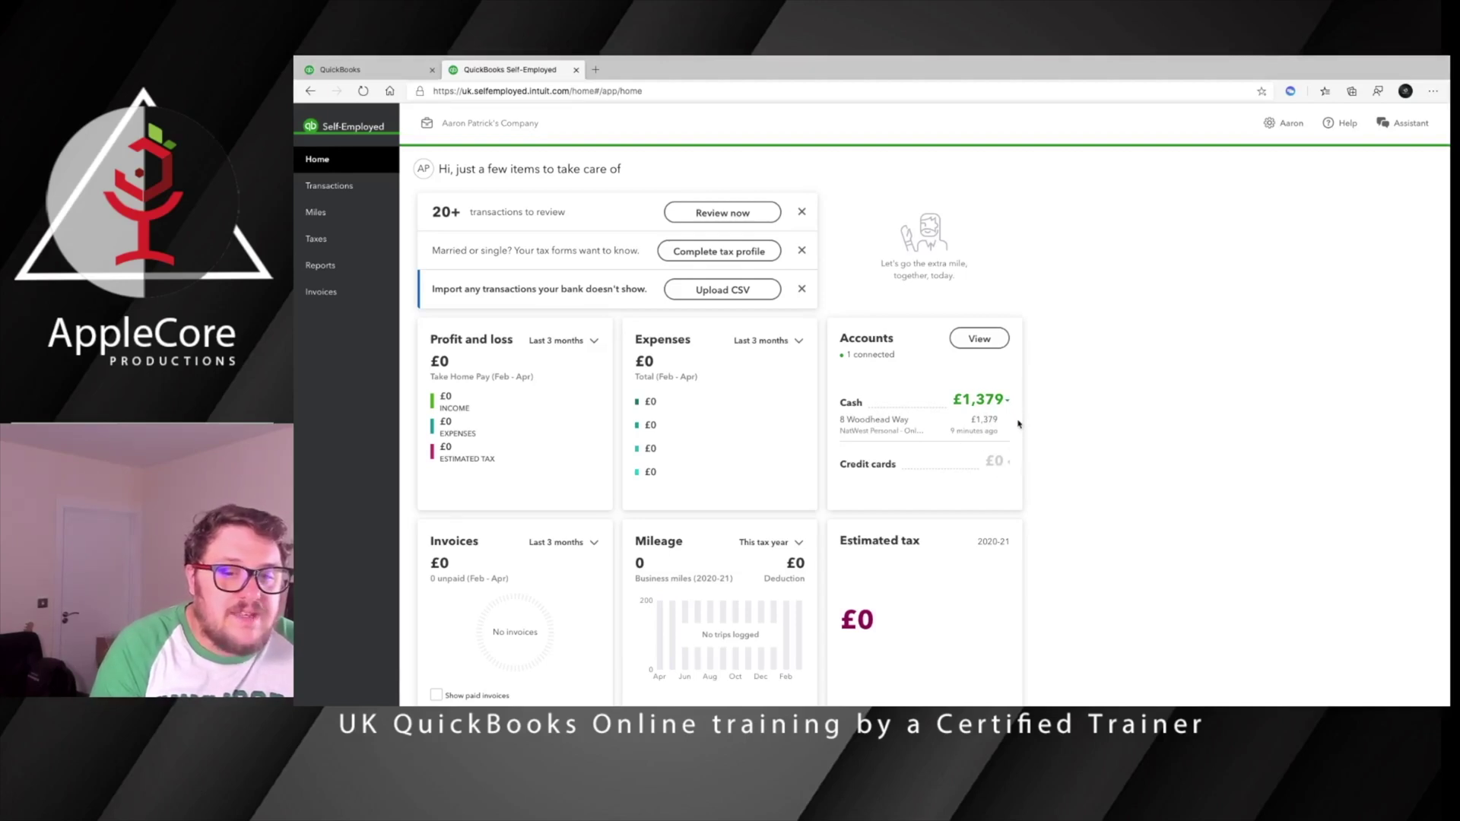
click(1009, 403)
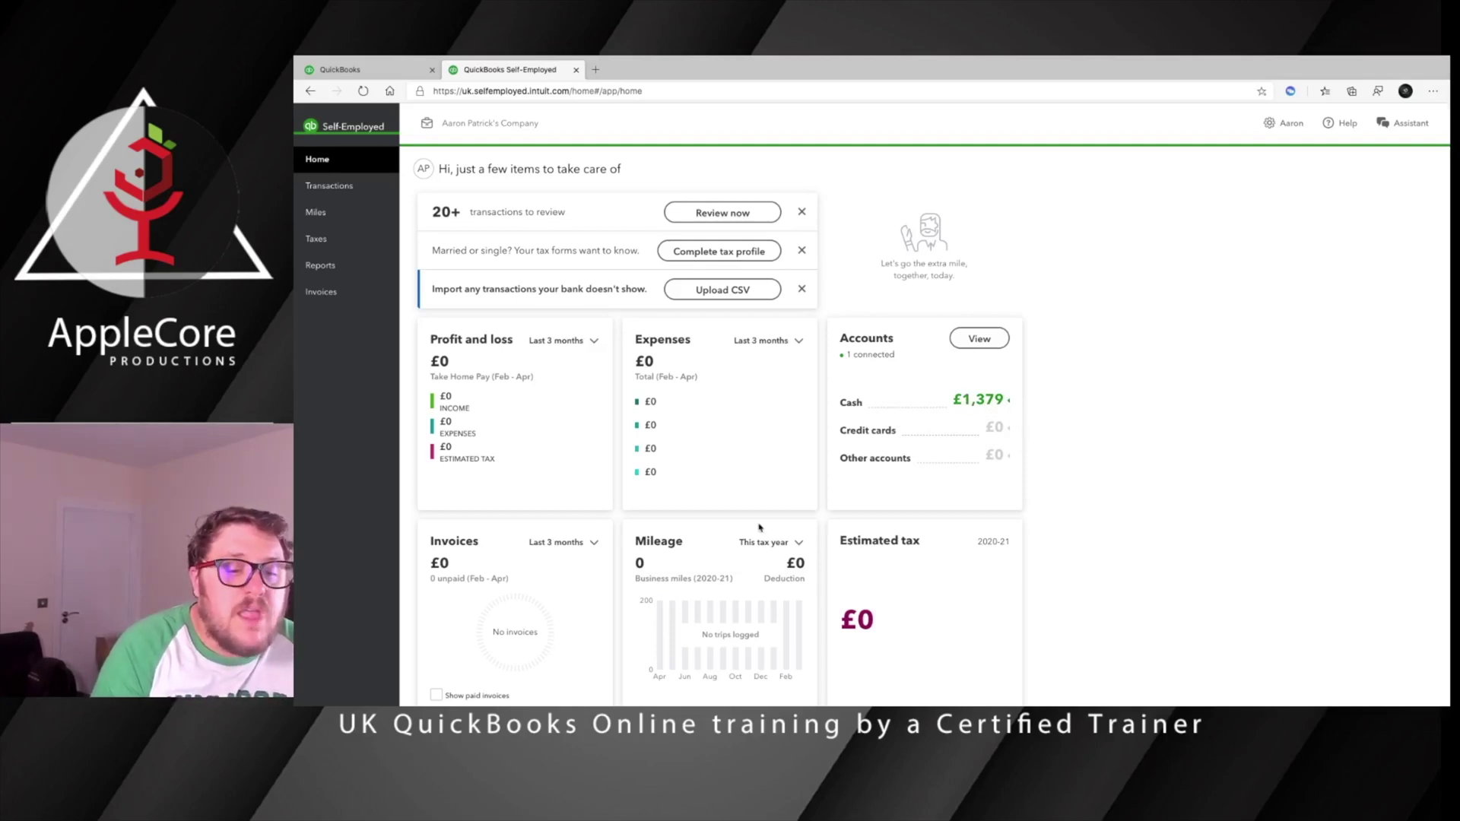
click(776, 542)
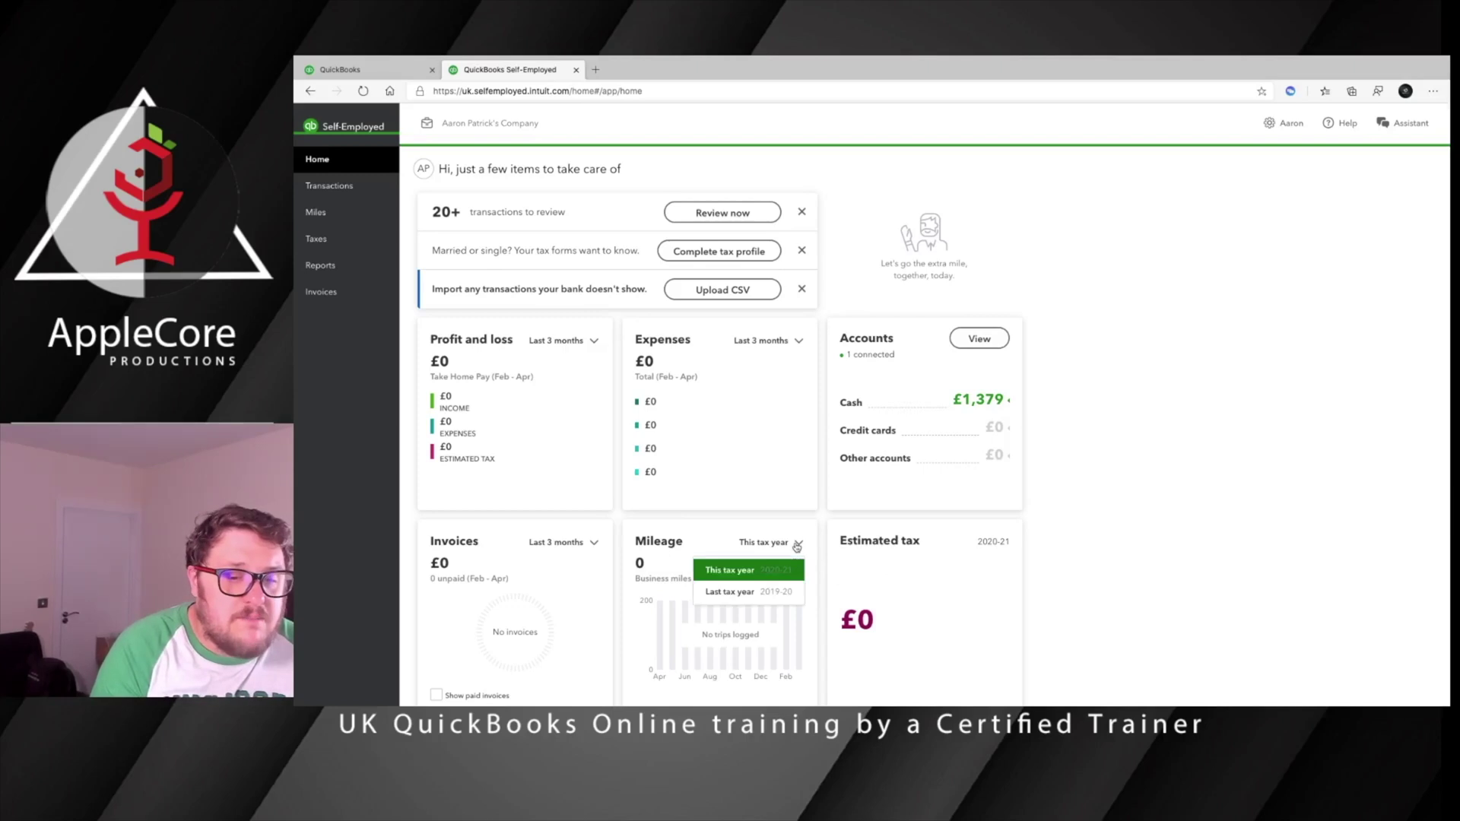
click(768, 591)
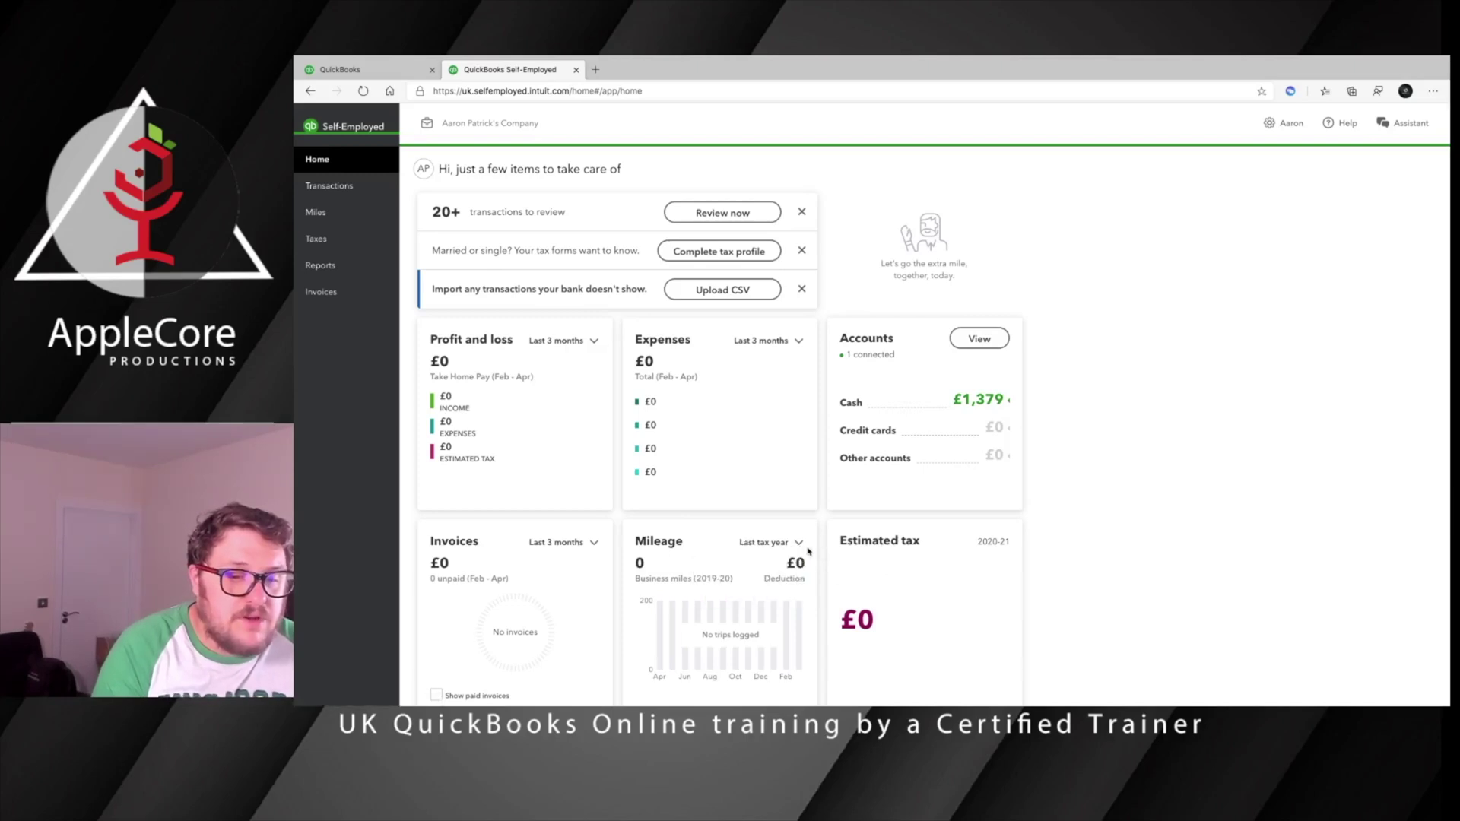
scroll(803, 549, down, 1)
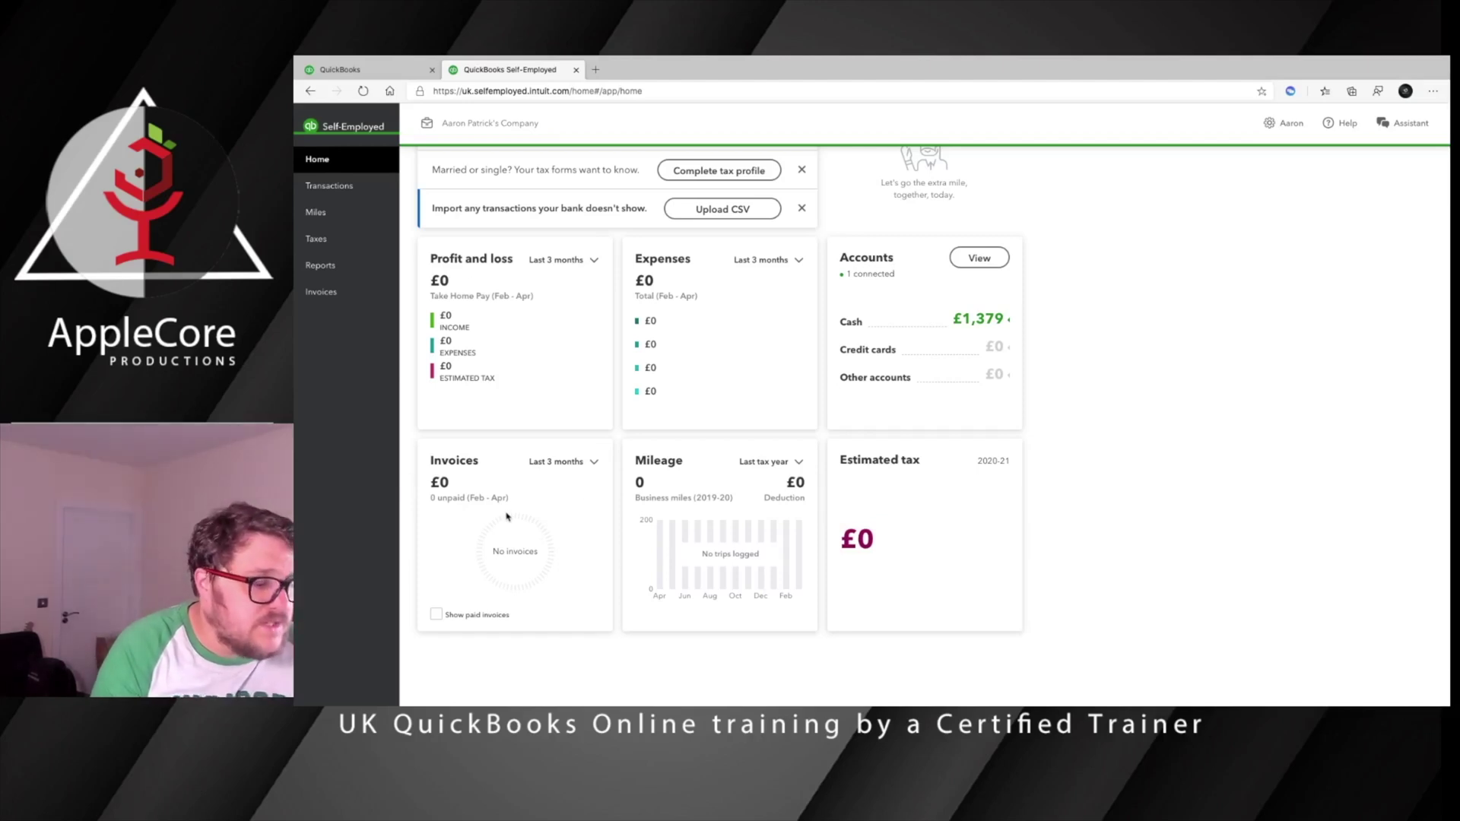
scroll(681, 517, up, 1)
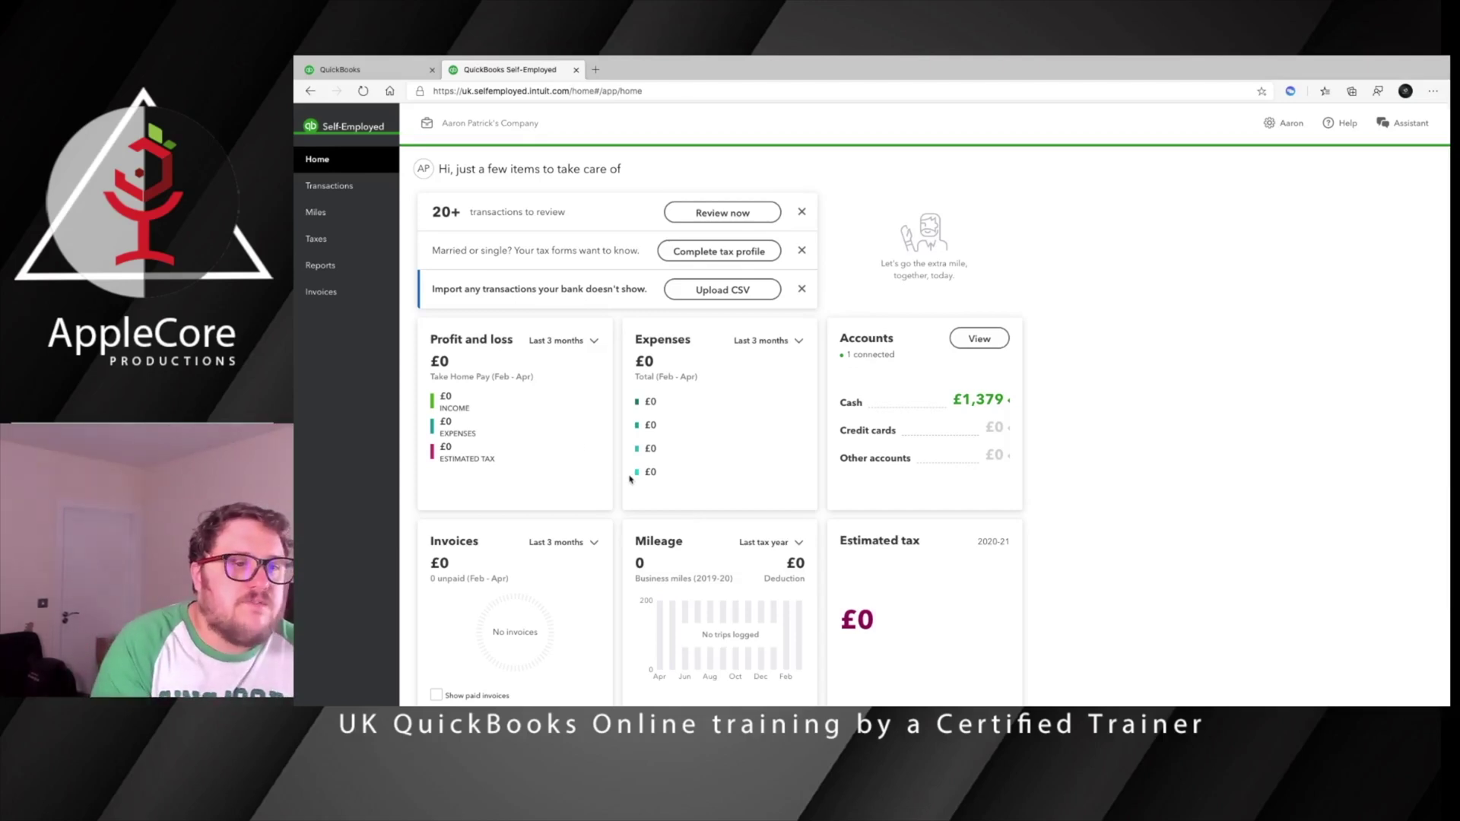
- Open the Transactions page, dismiss the search tip and look over the entries under Needs action
click(336, 187)
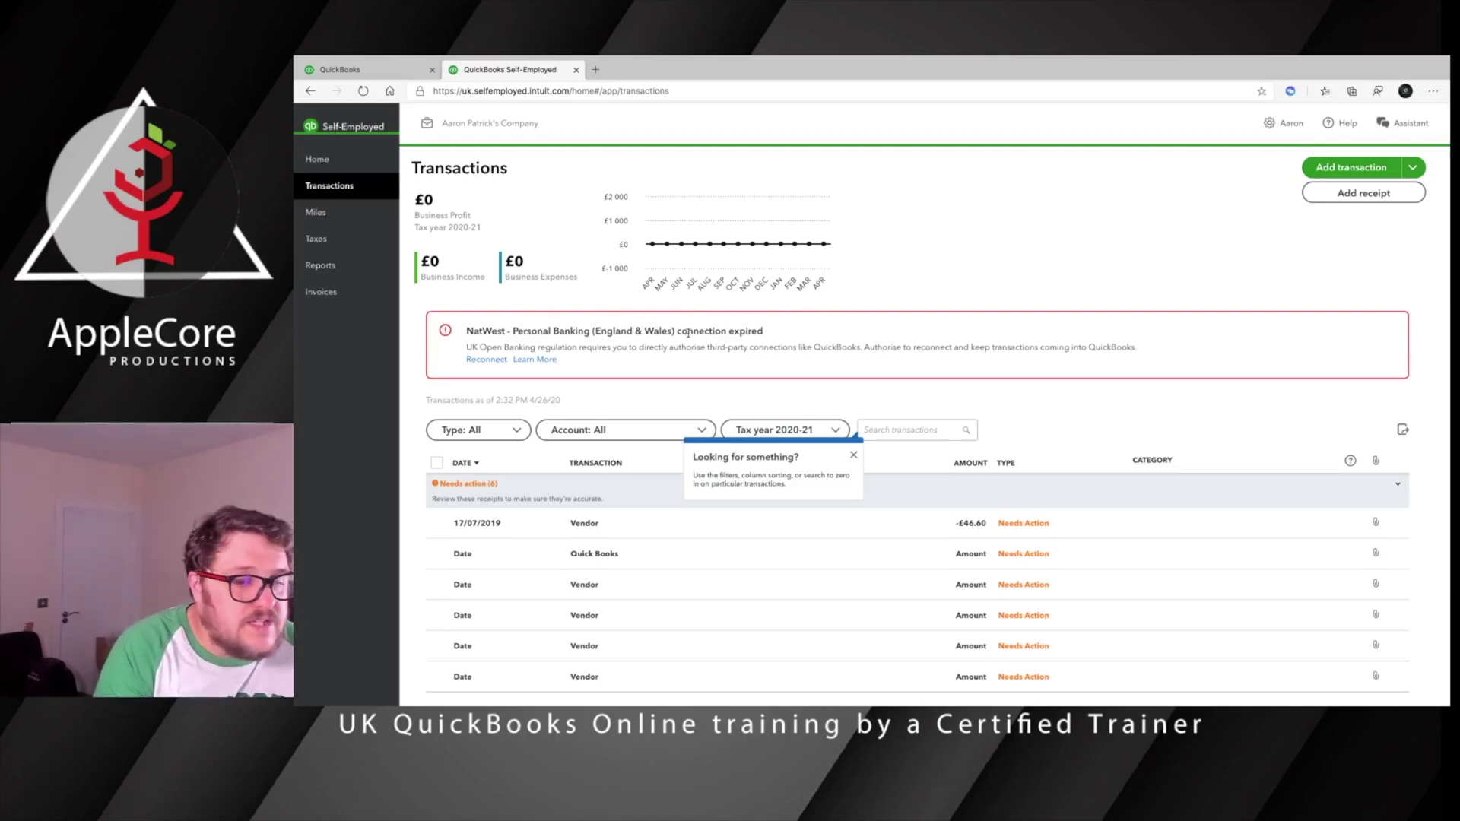
scroll(773, 387, down, 1)
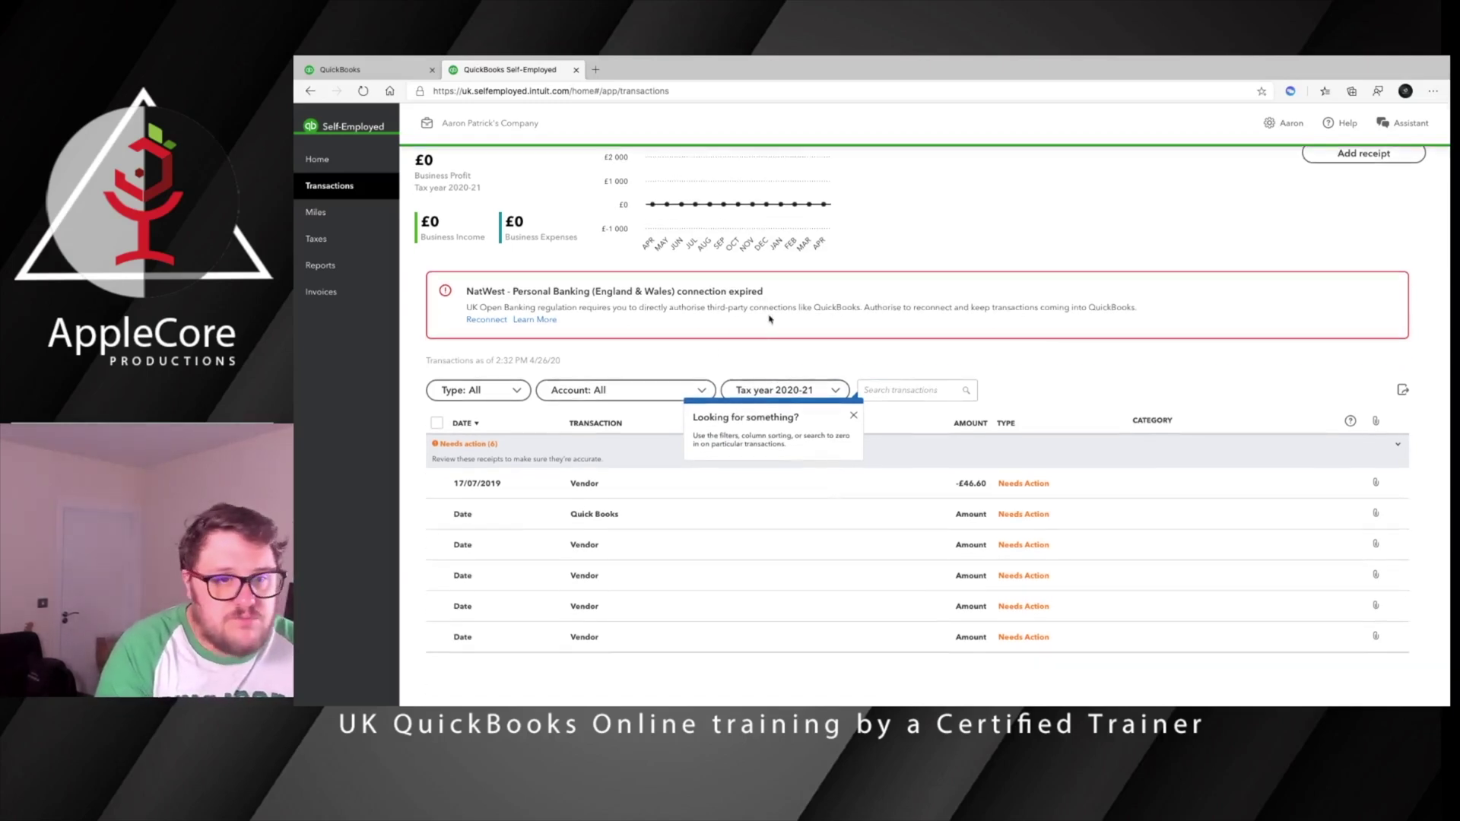
click(854, 417)
scroll(761, 456, down, 3)
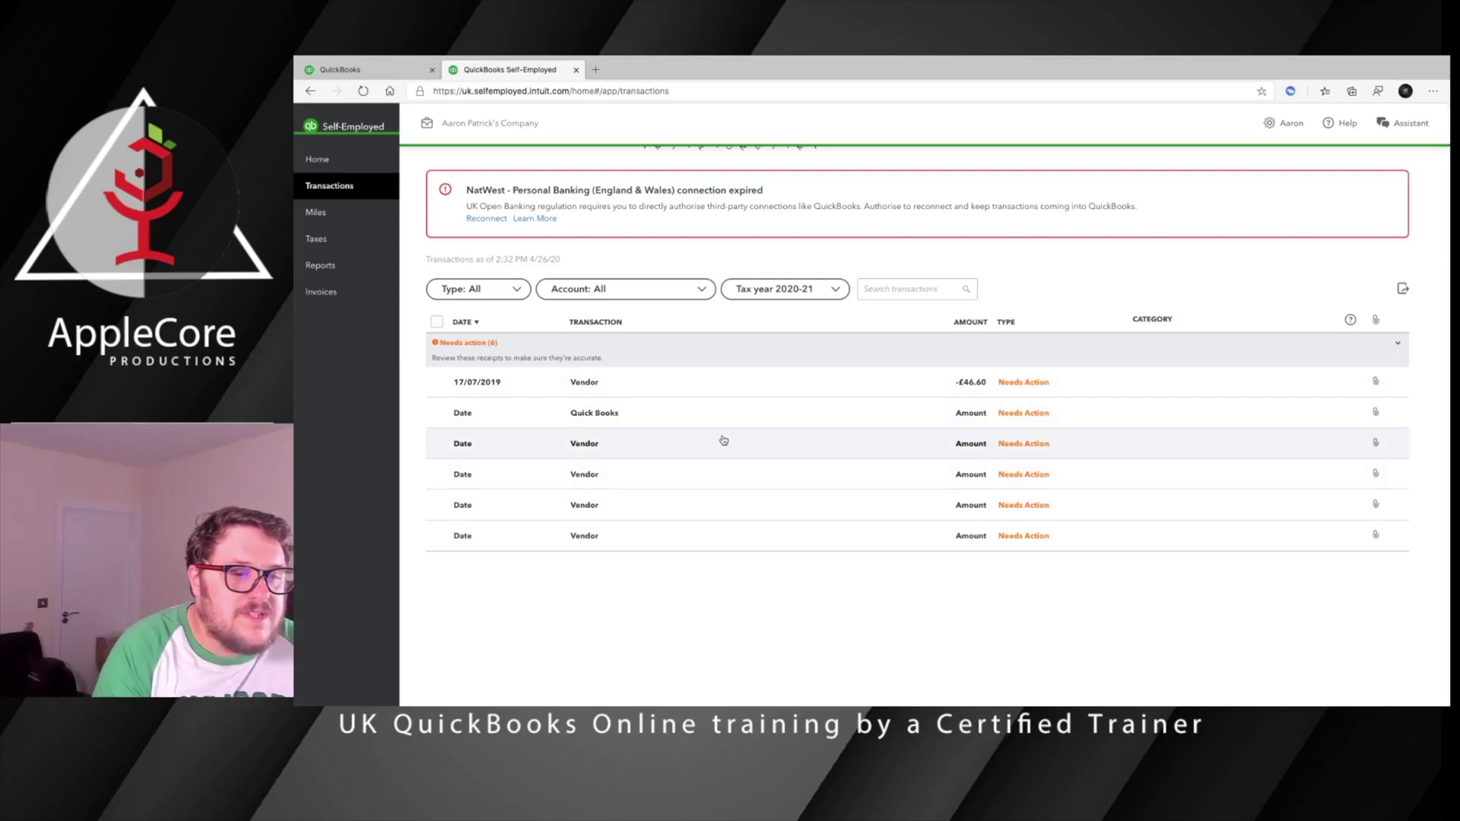
scroll(760, 441, up, 2)
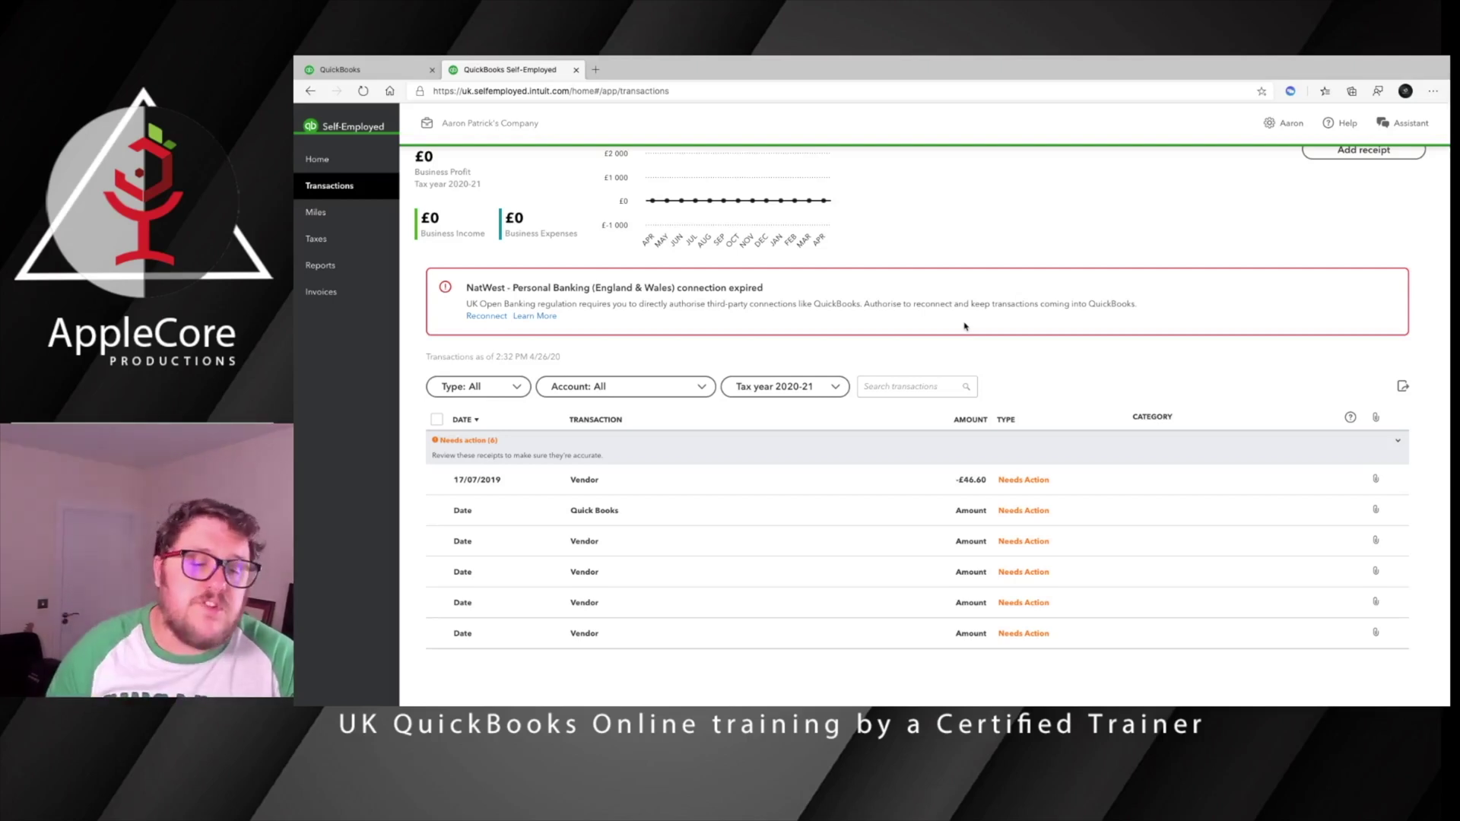
- Open the Miles page, filter the trips to tax year 2019-20 and look through the logged trips
click(315, 212)
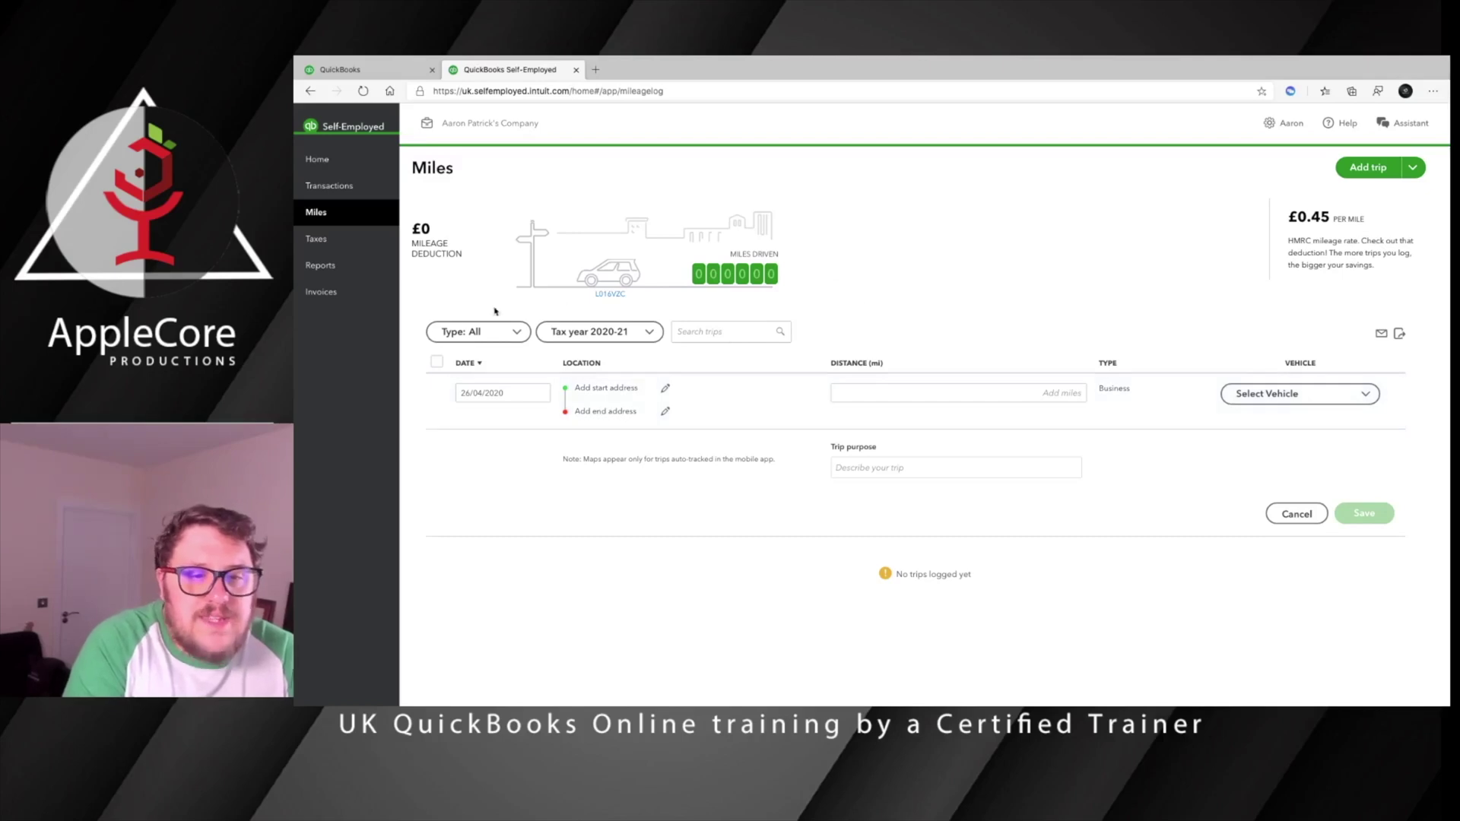
click(620, 334)
click(618, 383)
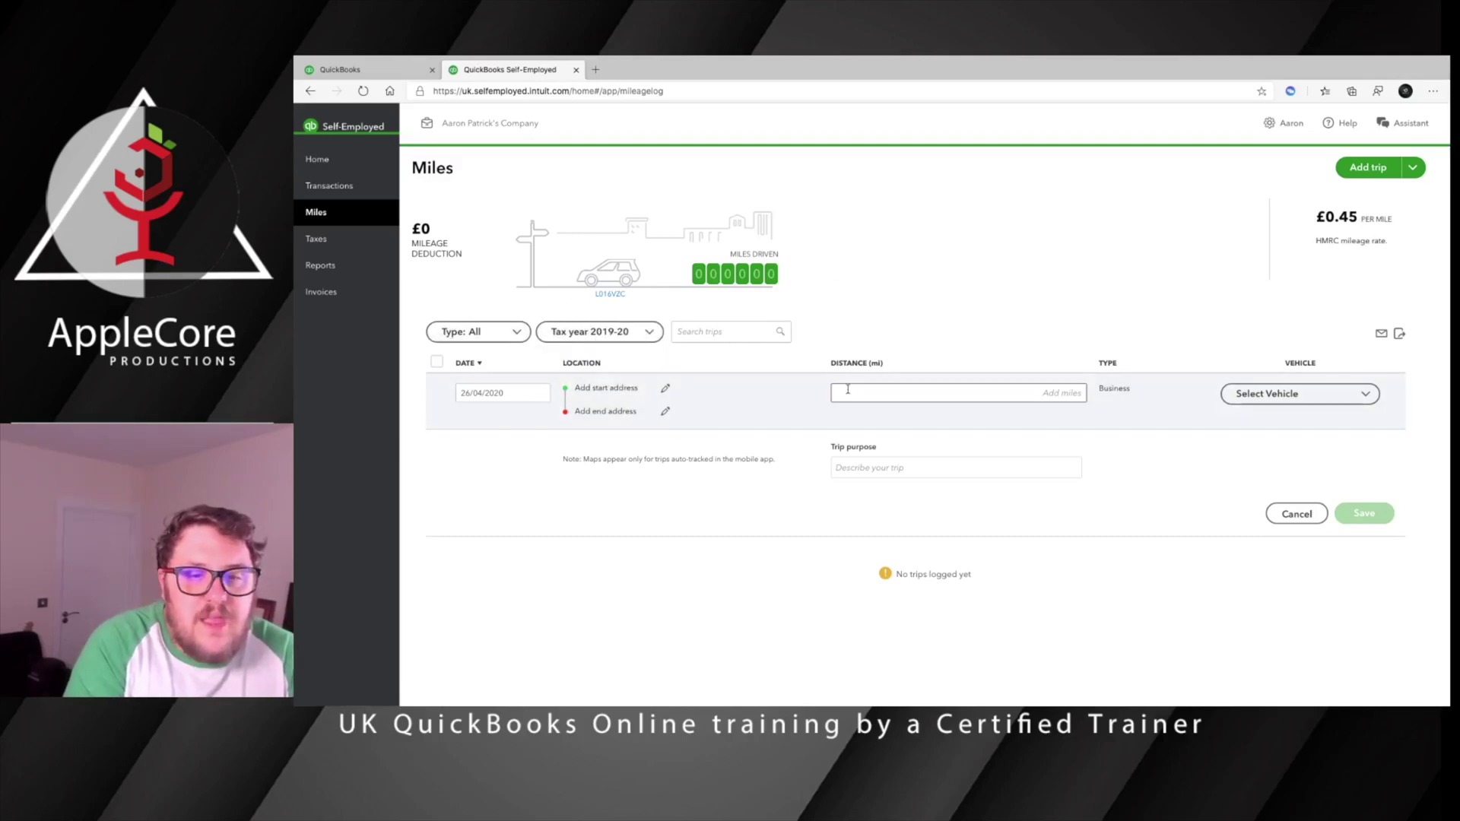
scroll(929, 378, down, 5)
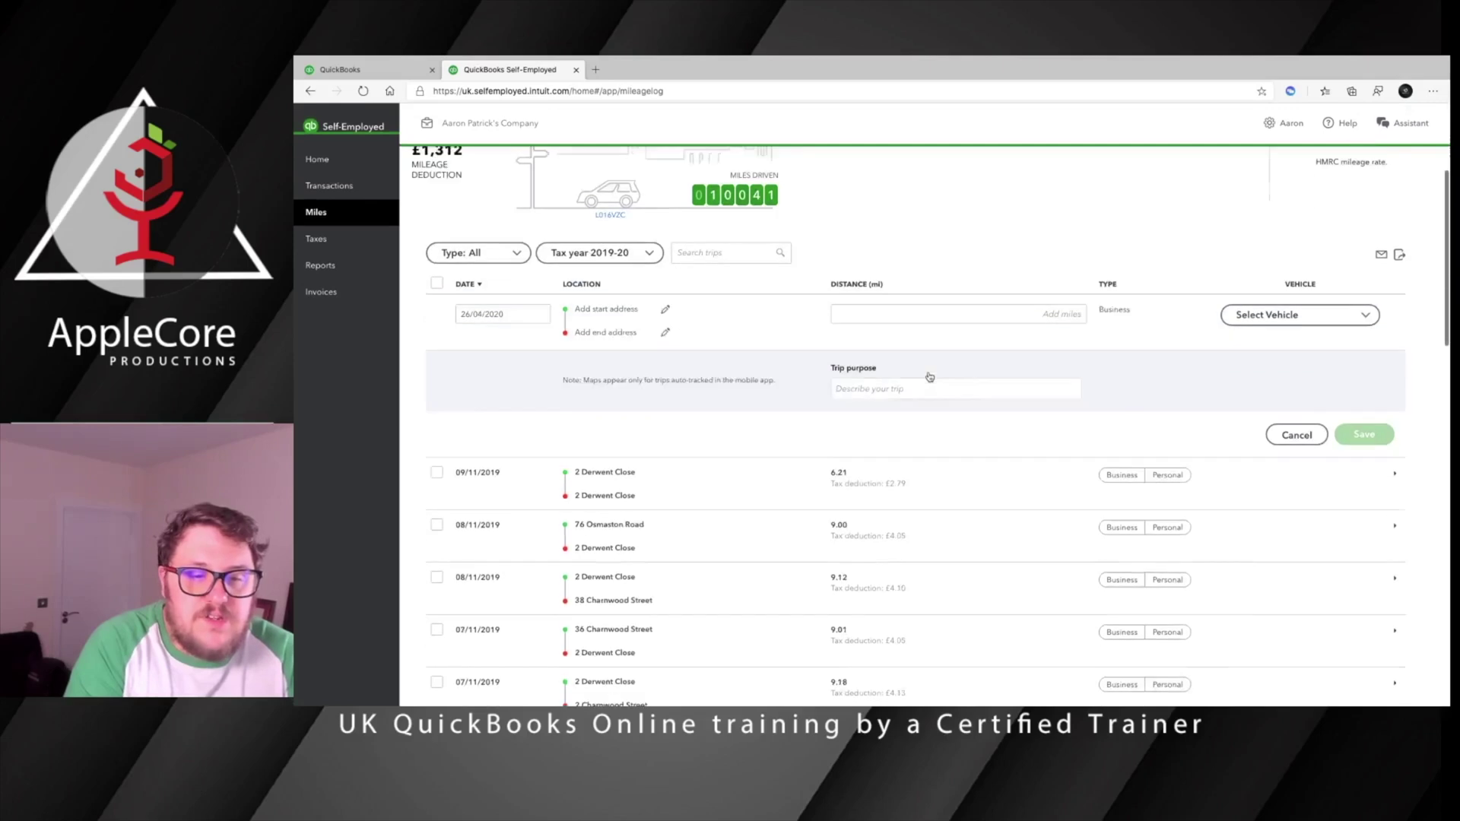
scroll(929, 378, up, 5)
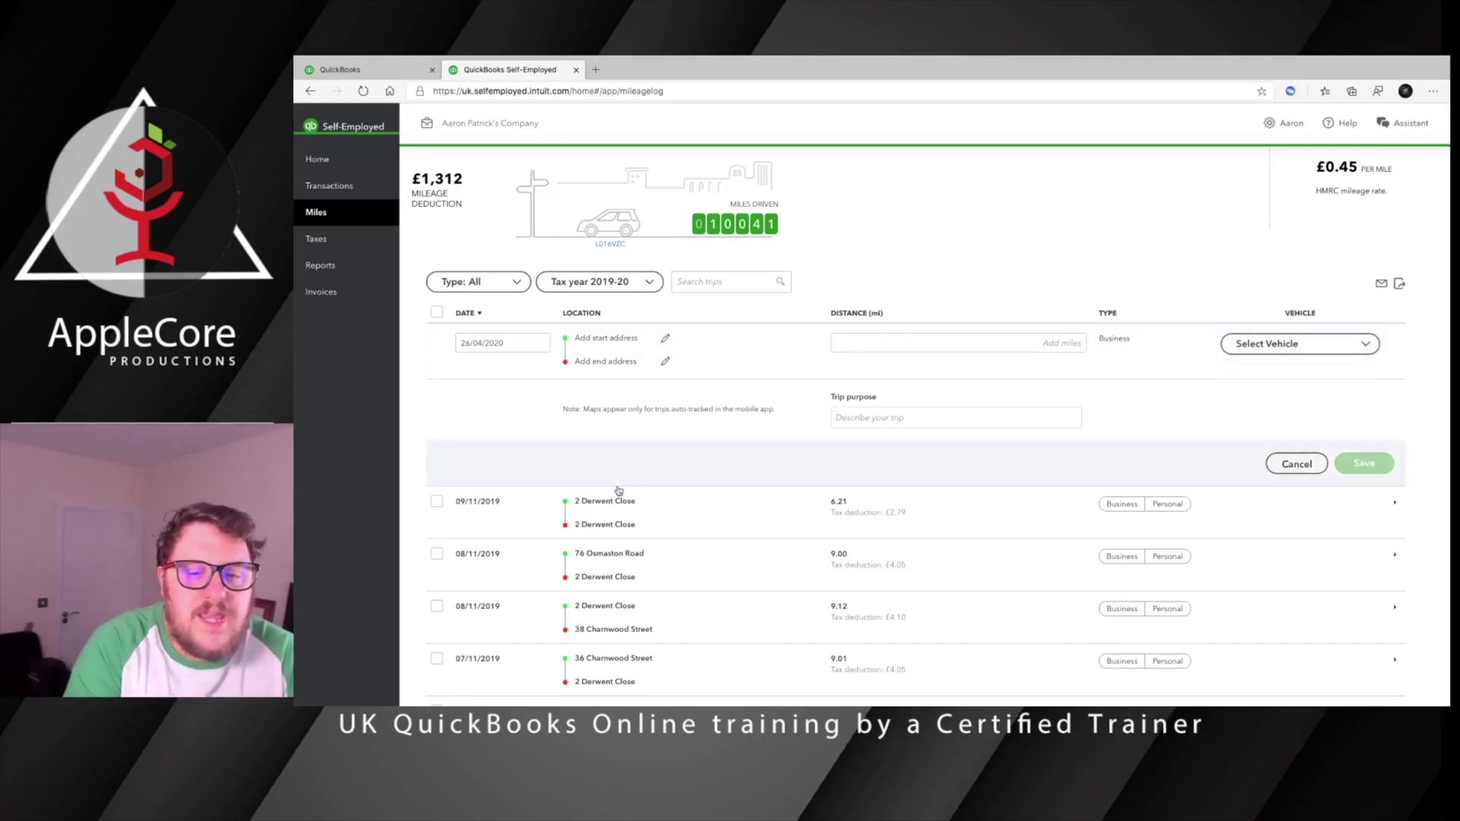
scroll(921, 381, down, 4)
scroll(910, 383, up, 4)
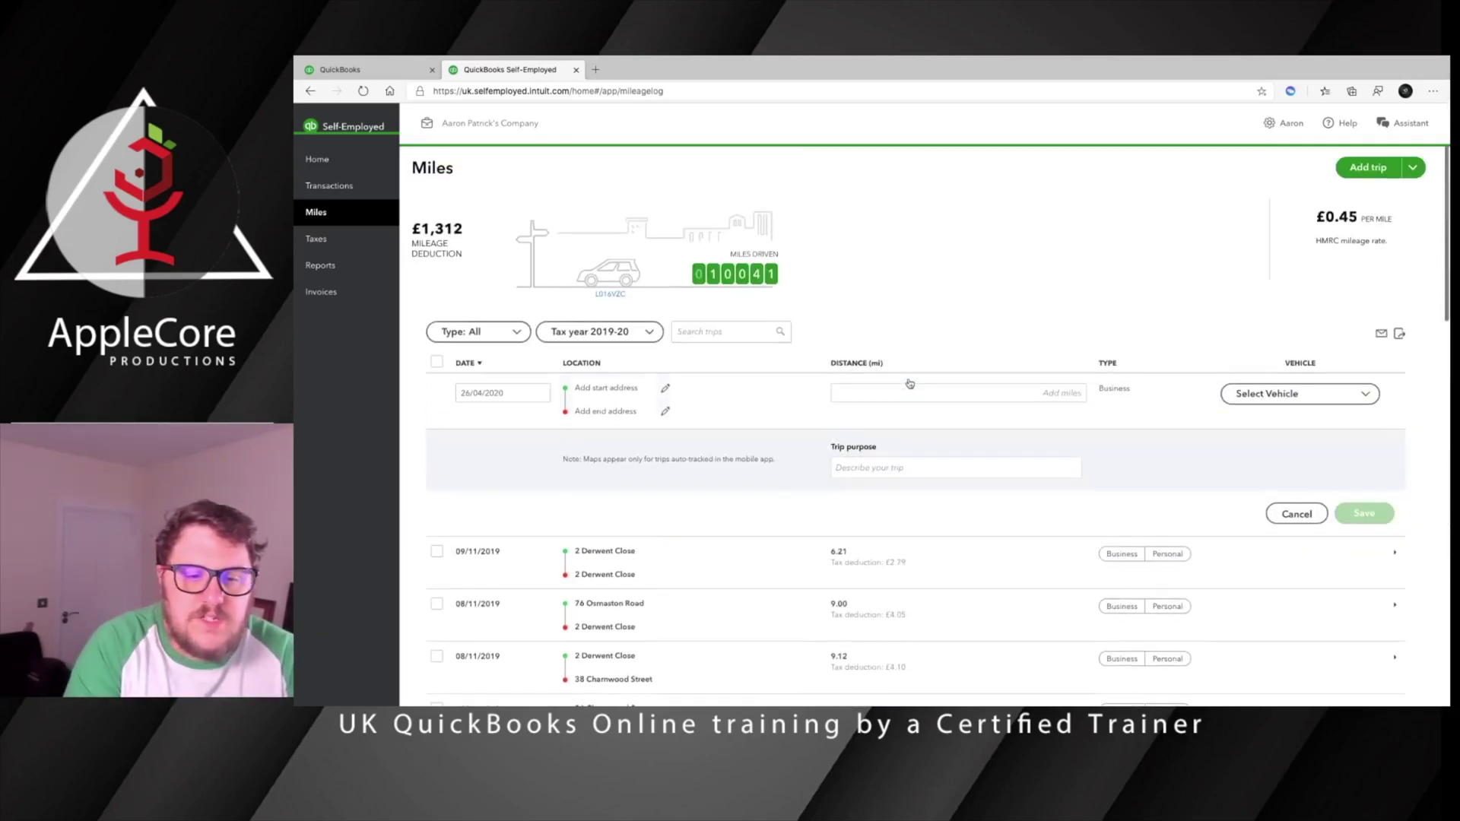
- Open the Taxes page and examine the Self-Assessment summary of income and expenses for tax year 2019-20
click(339, 241)
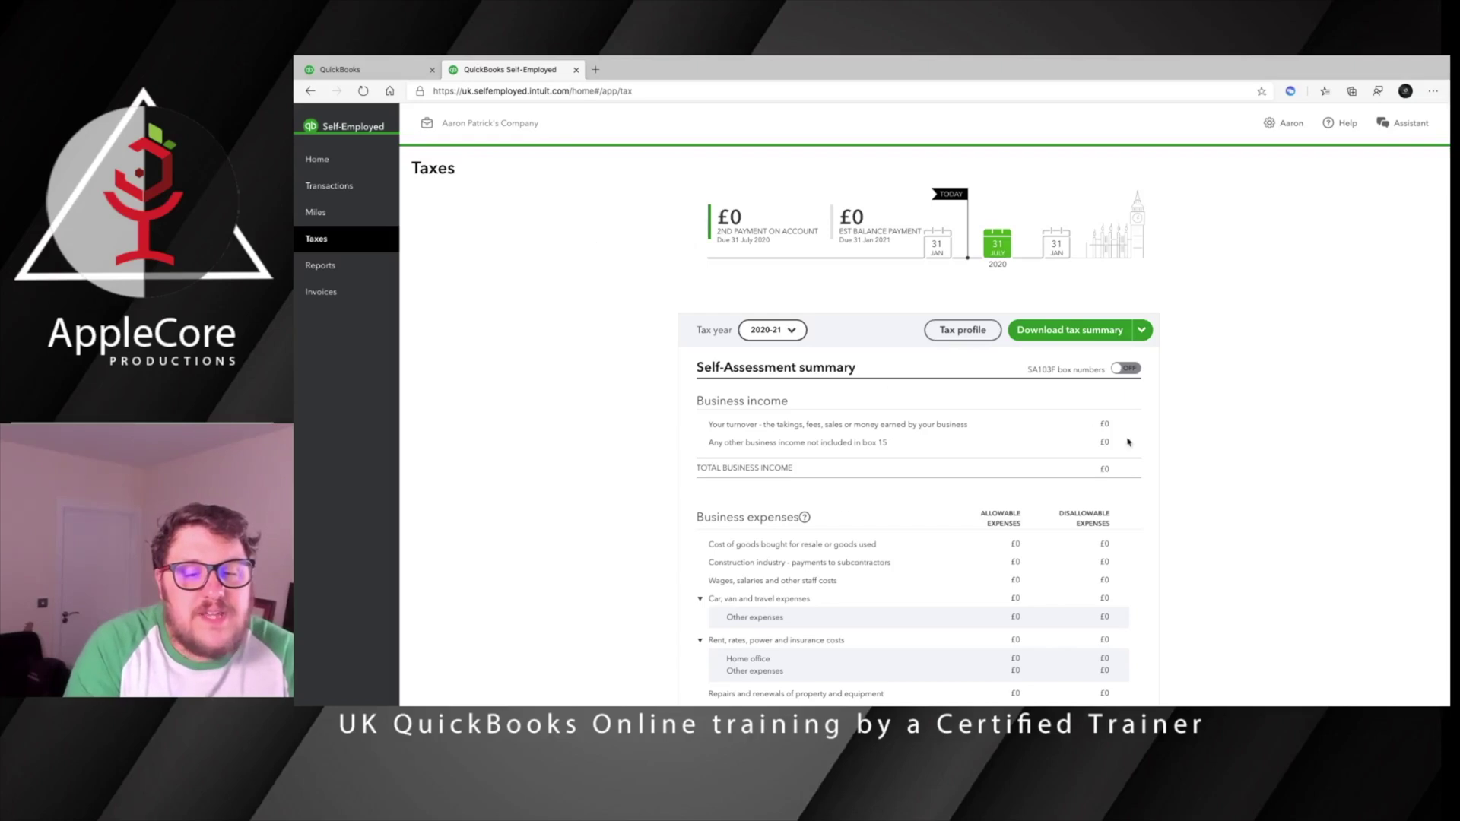
click(787, 329)
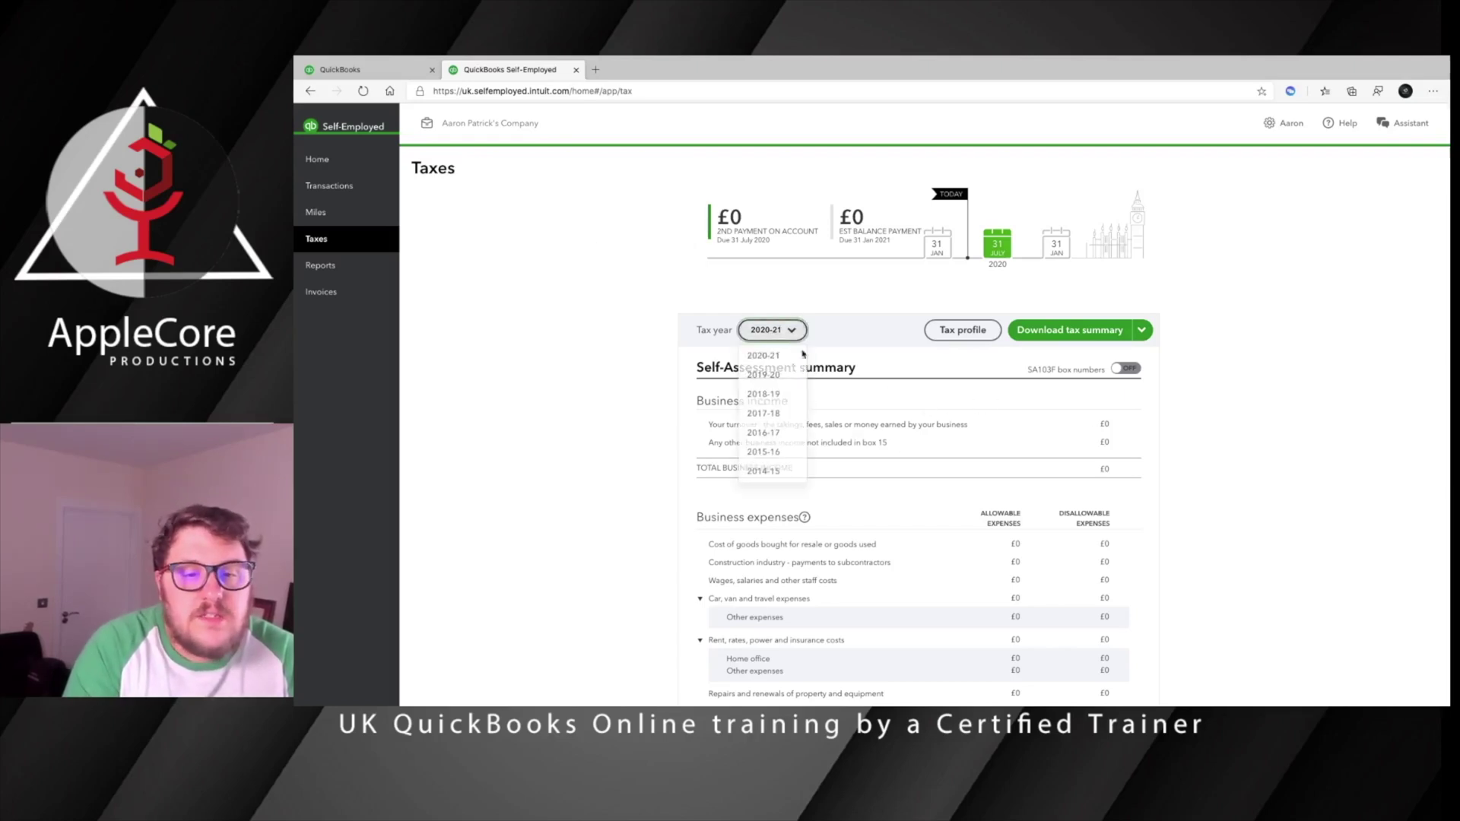
click(777, 376)
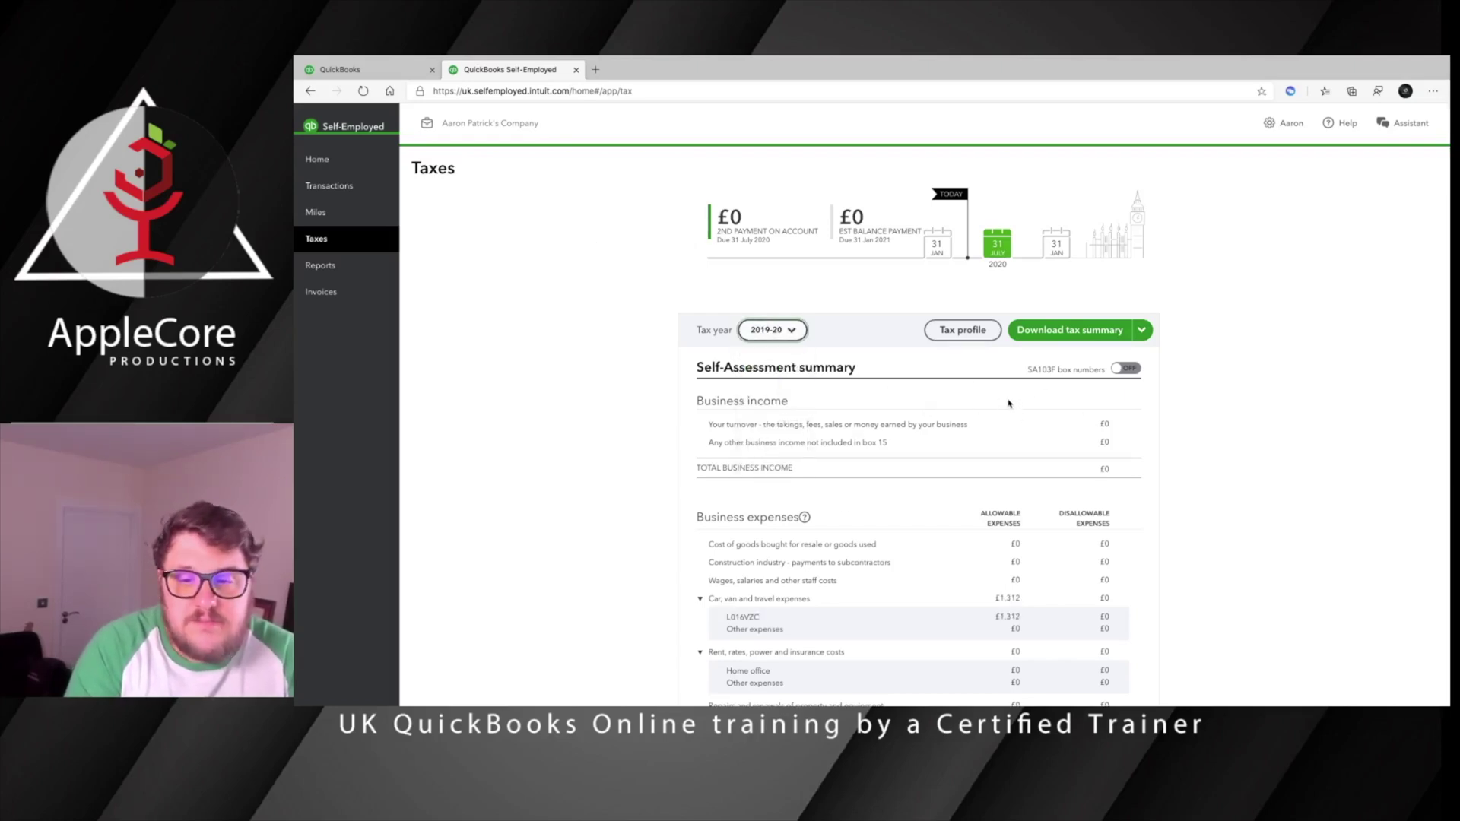
scroll(1037, 404, down, 6)
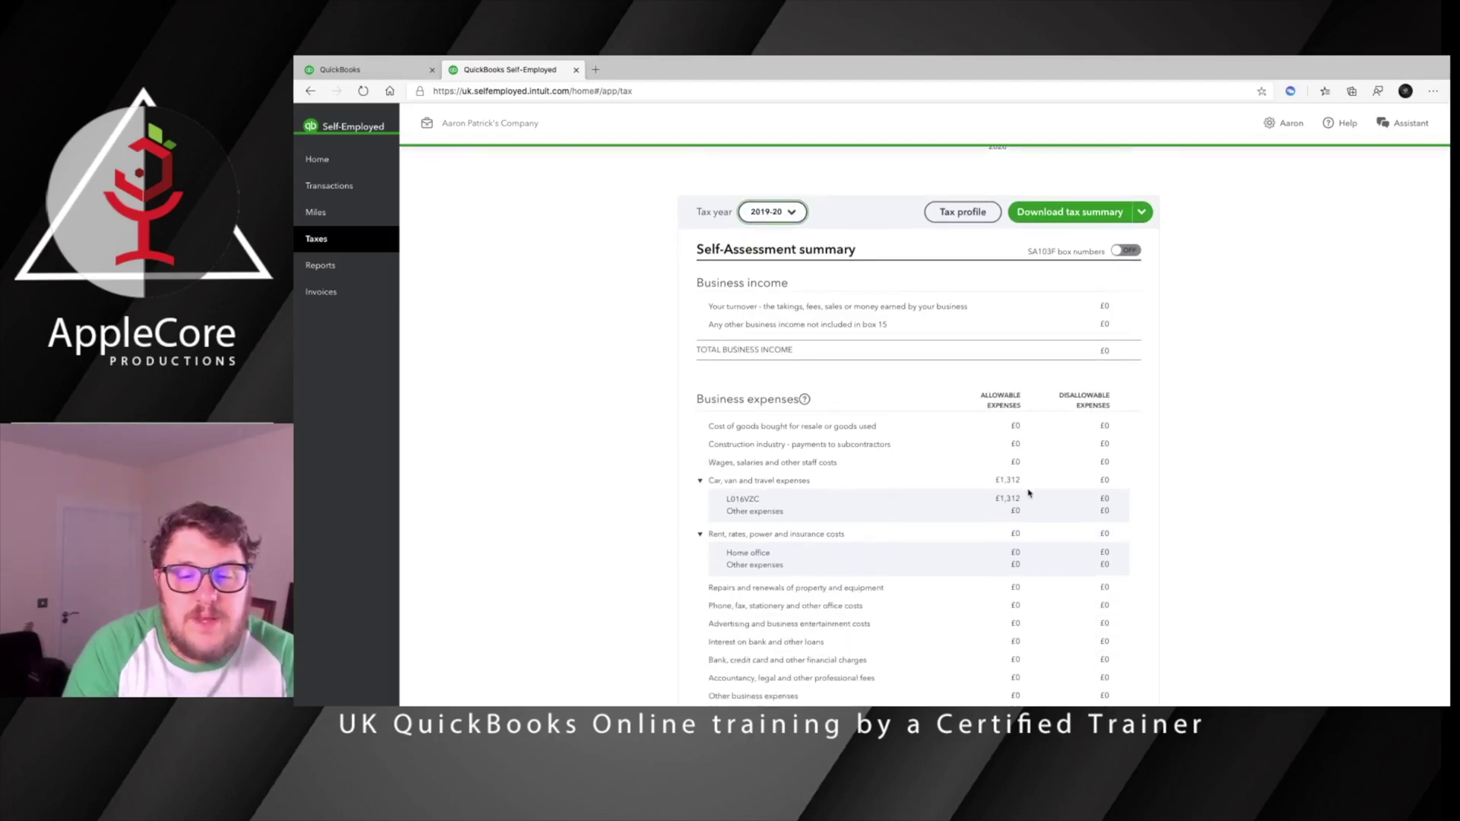
scroll(1029, 490, up, 6)
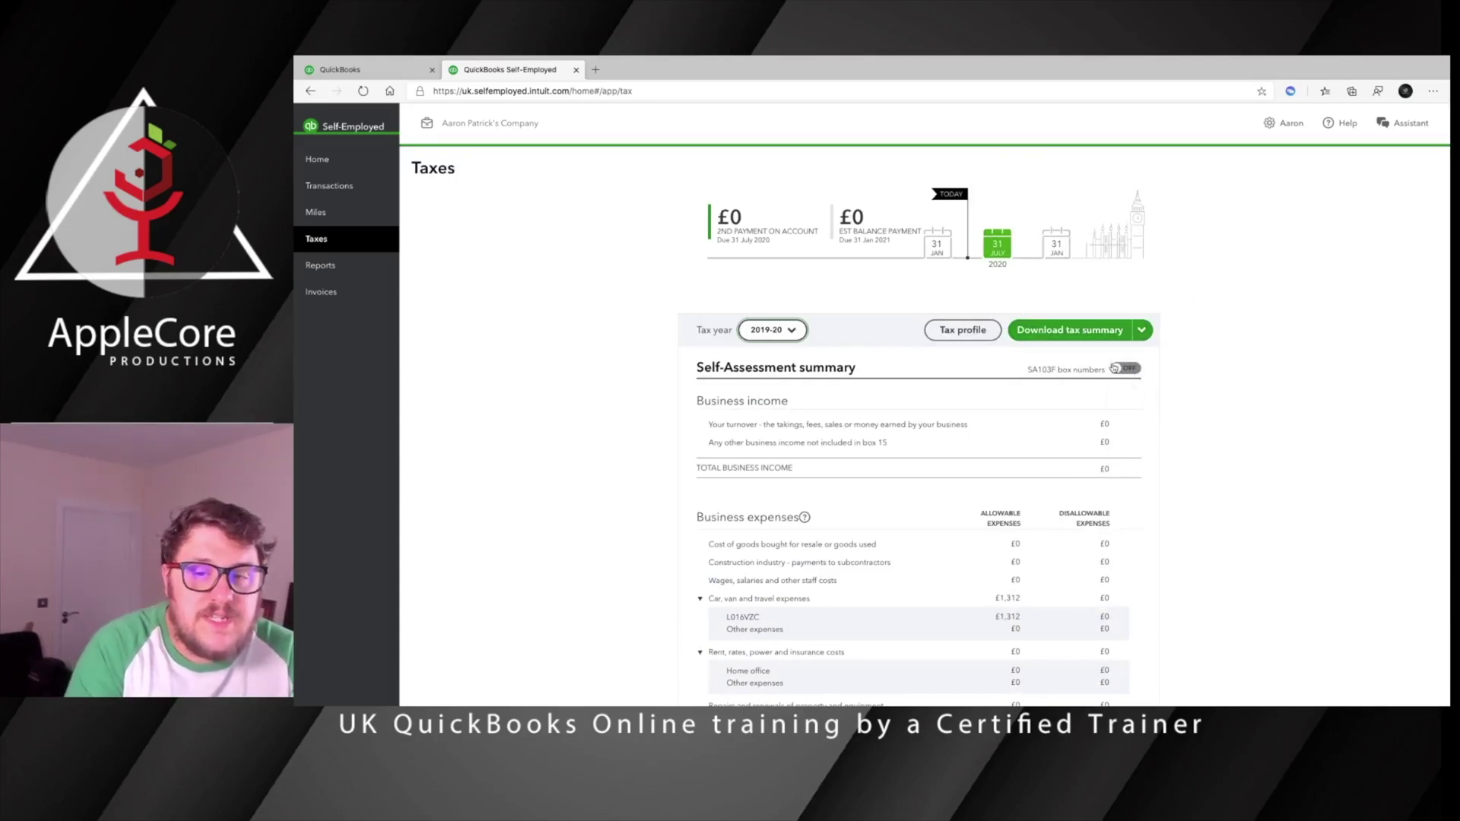
scroll(1039, 393, down, 6)
scroll(1039, 393, up, 1)
scroll(1038, 394, up, 5)
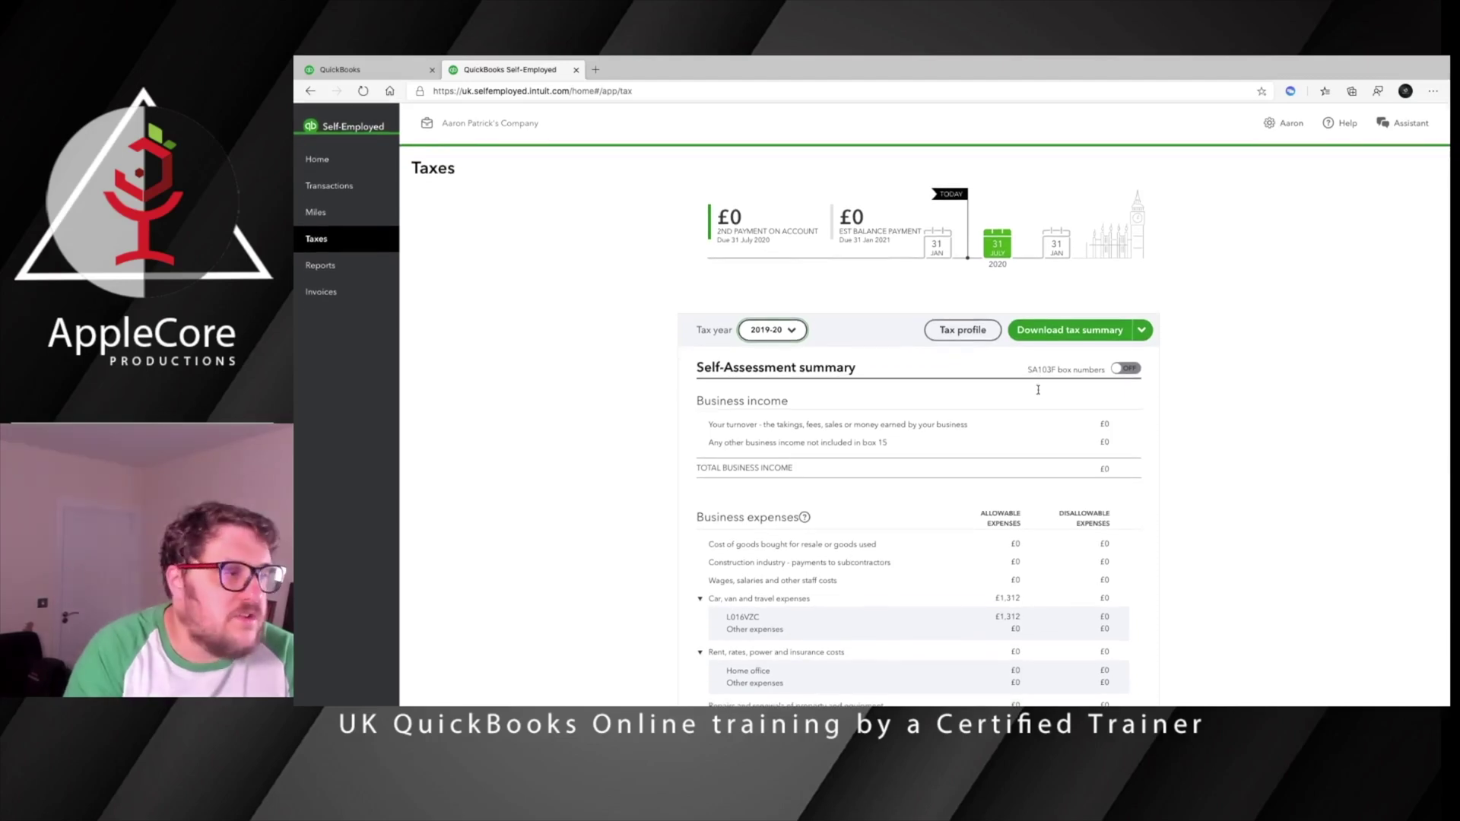
- View the Reports page and the actions available for the overdue invoice on the Invoices page, ending back on the Home page
click(355, 263)
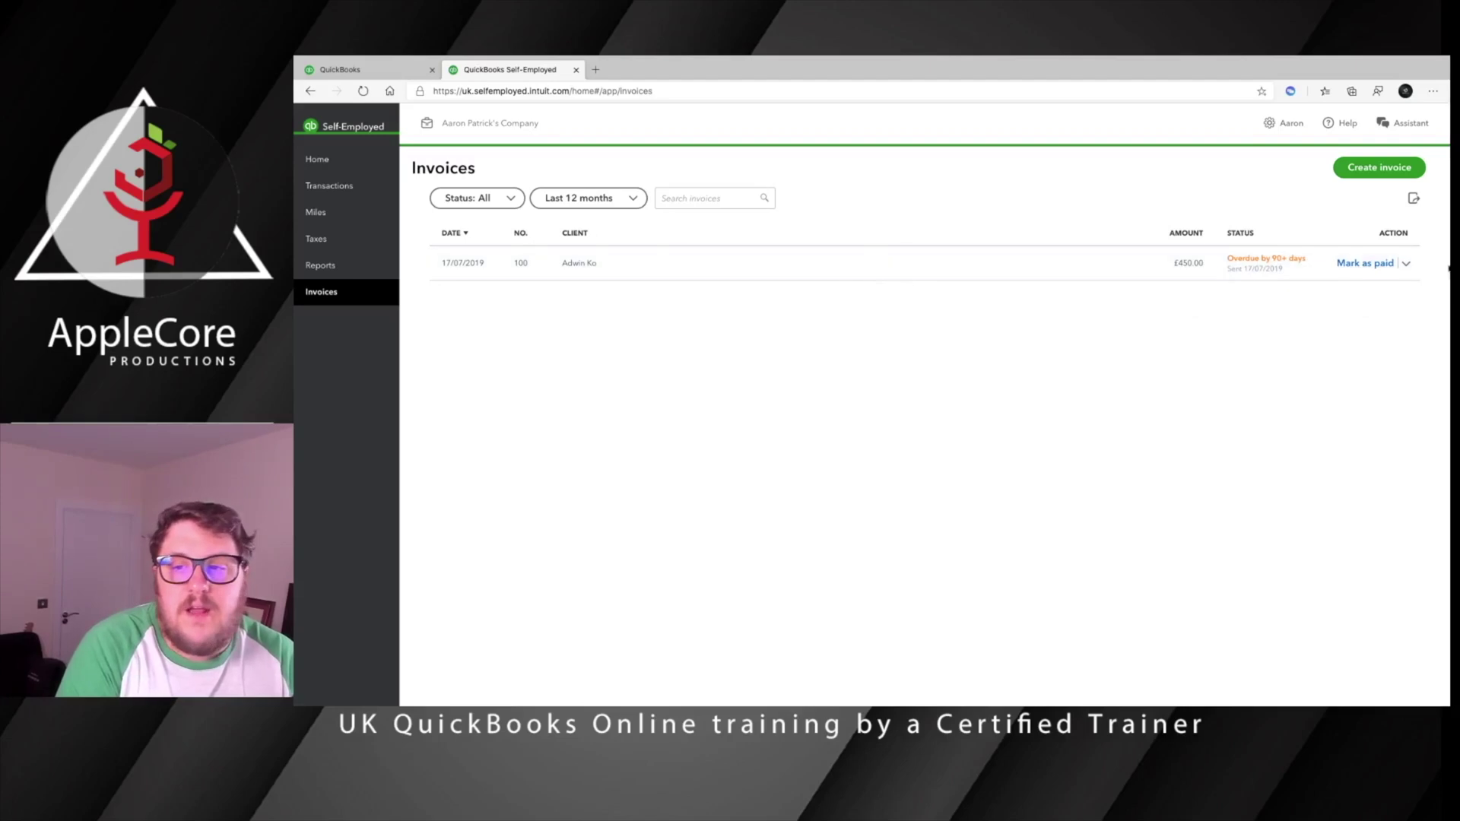
click(1406, 263)
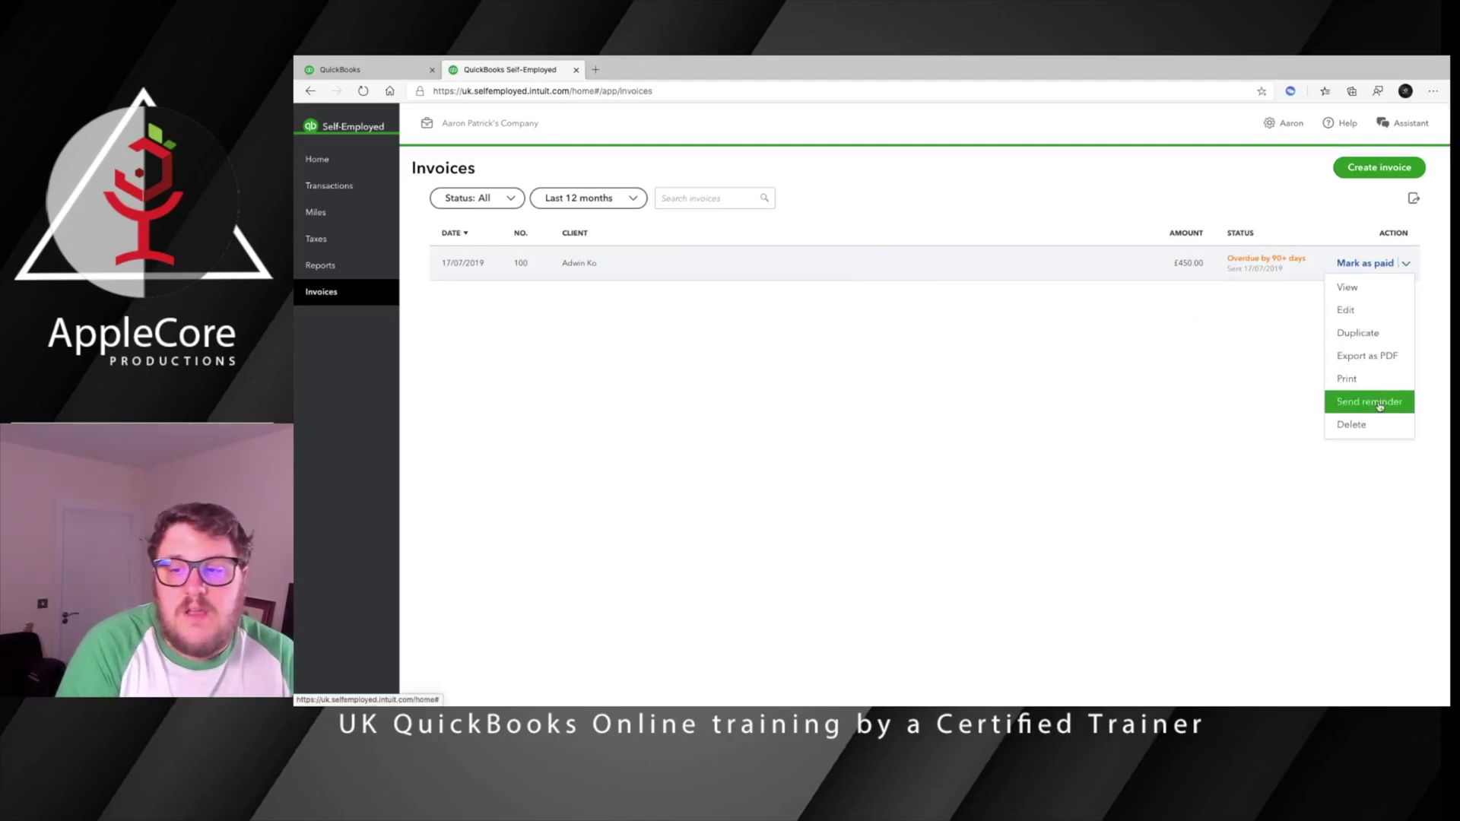
click(1138, 335)
click(337, 158)
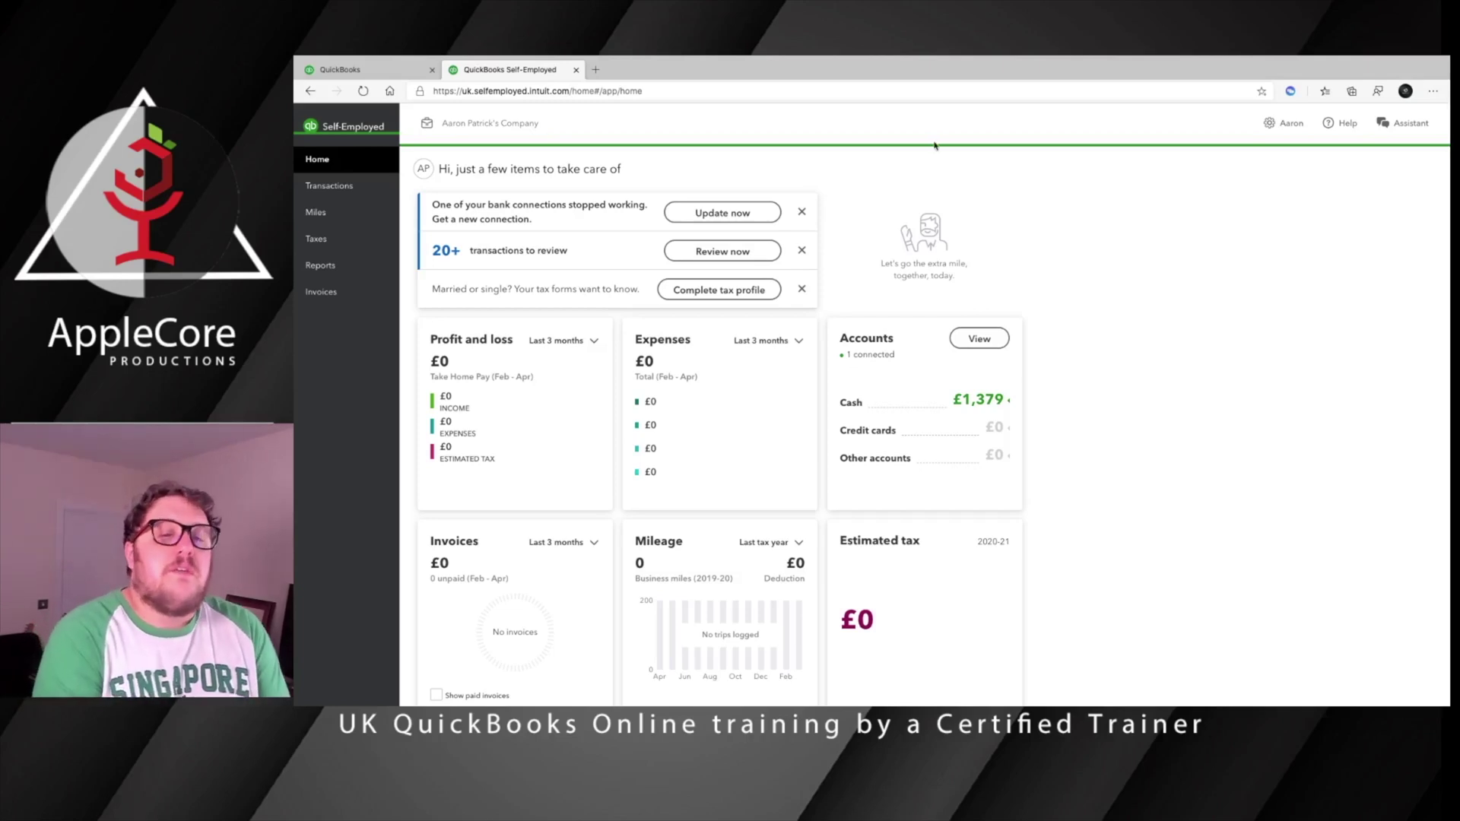
- Switch to the mirrored phone in QuickTime Player and examine the mobile dashboard's profit, mileage, invoices, take-home pay and accounts cards
key(ctrl+Left)
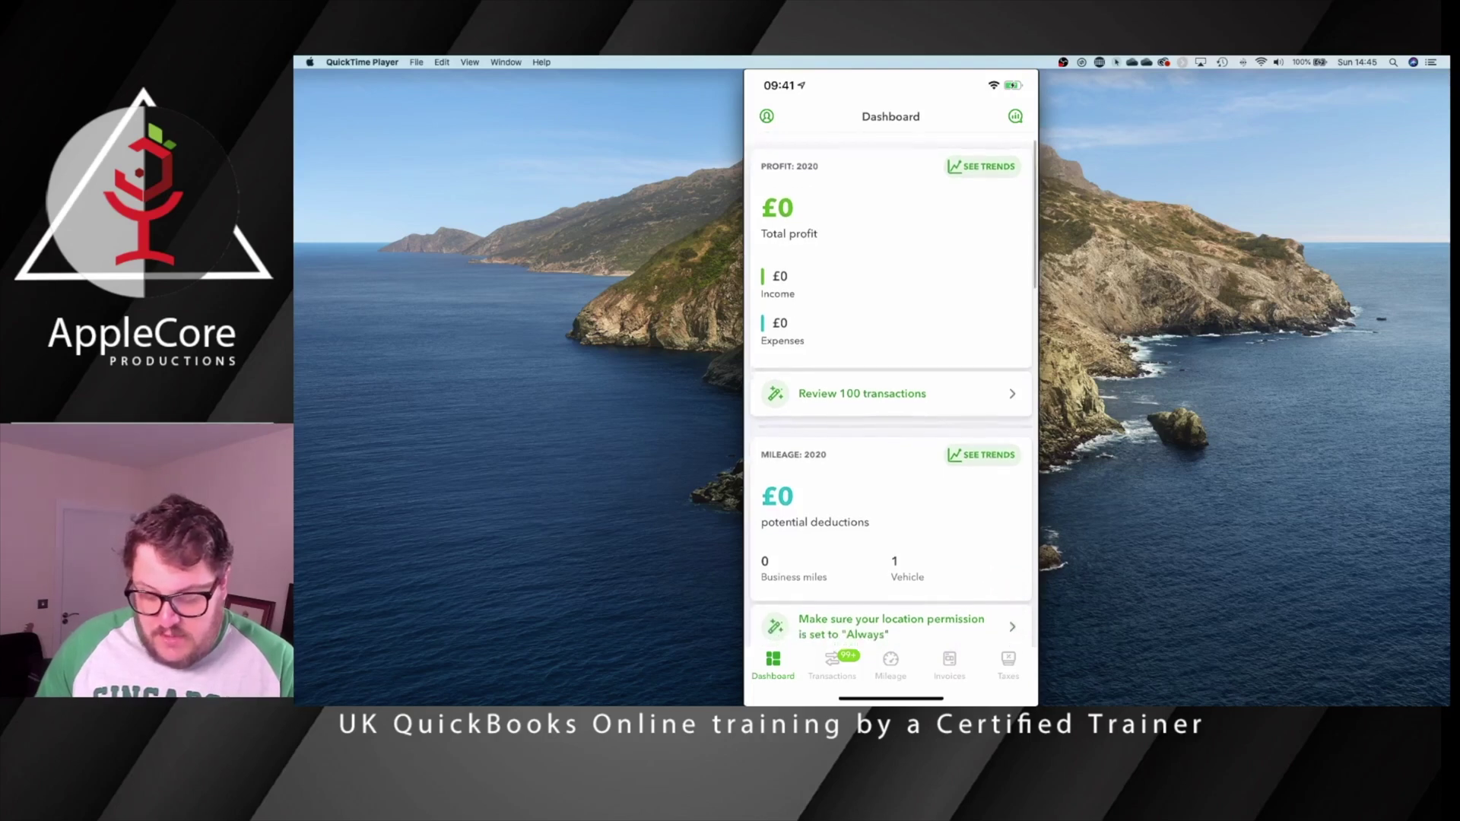
scroll(891, 380, up, 2)
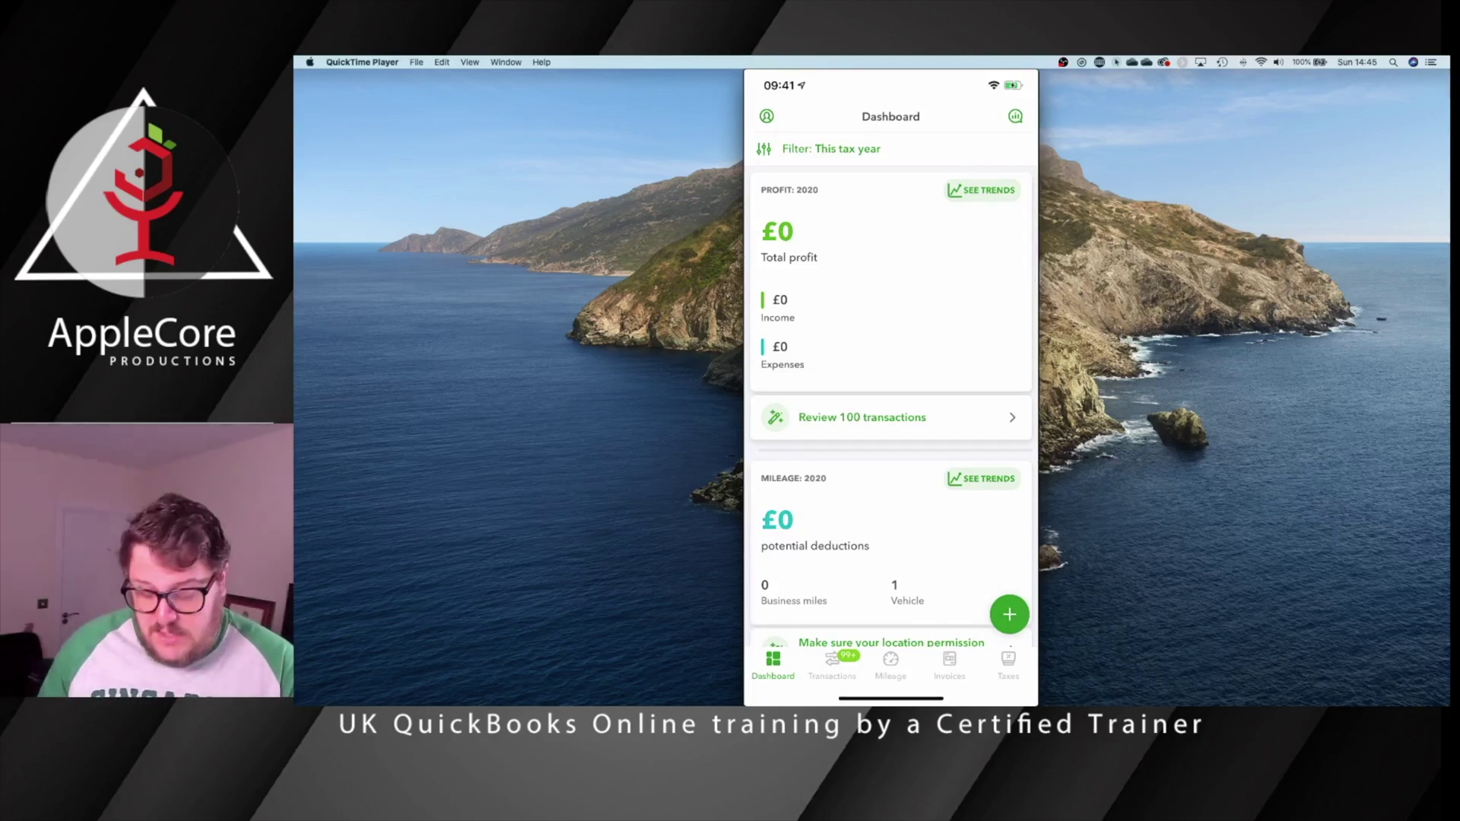
scroll(891, 391, down, 4)
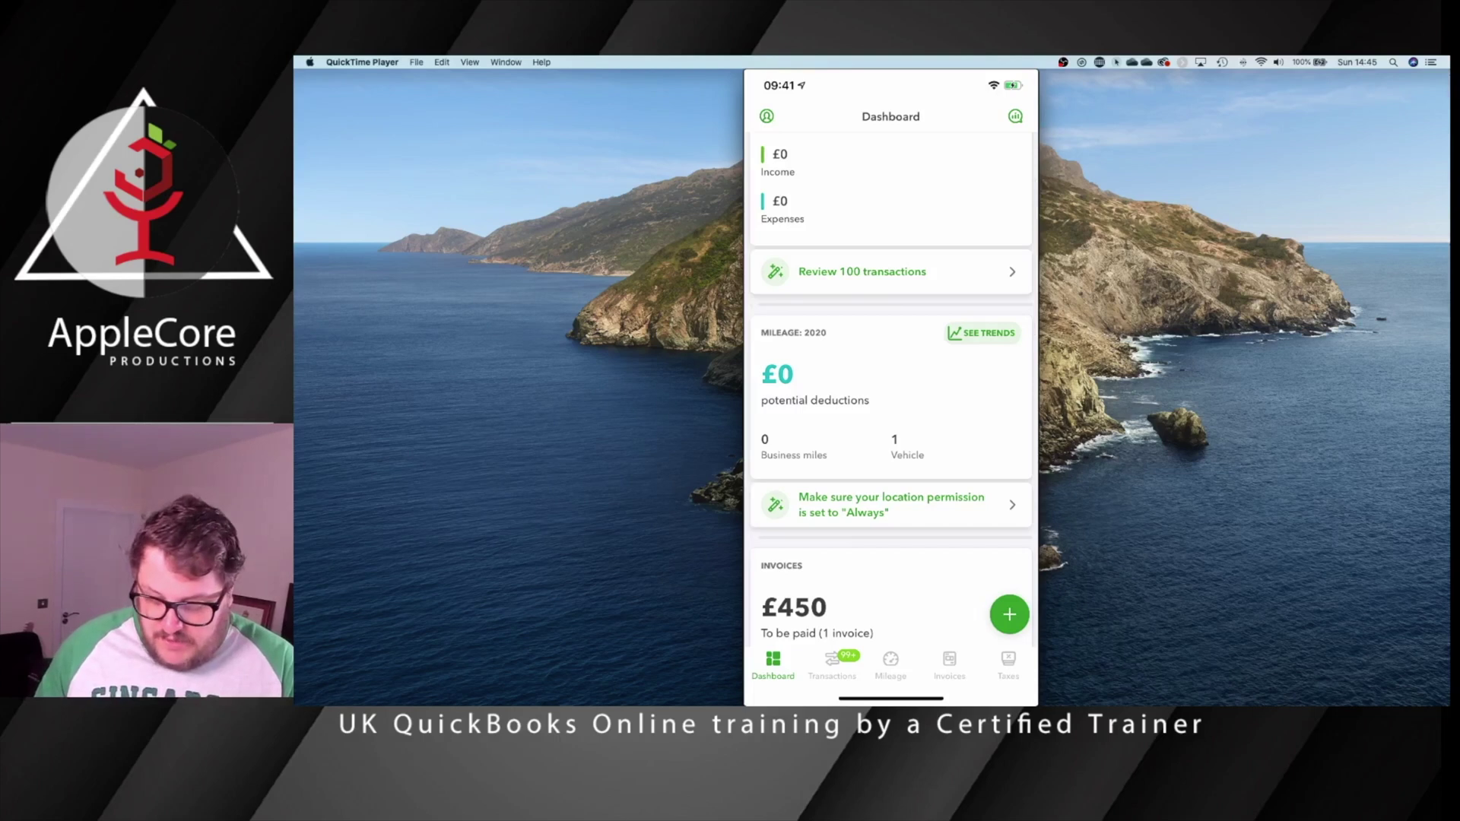
scroll(891, 392, down, 3)
scroll(890, 391, down, 5)
scroll(890, 392, up, 3)
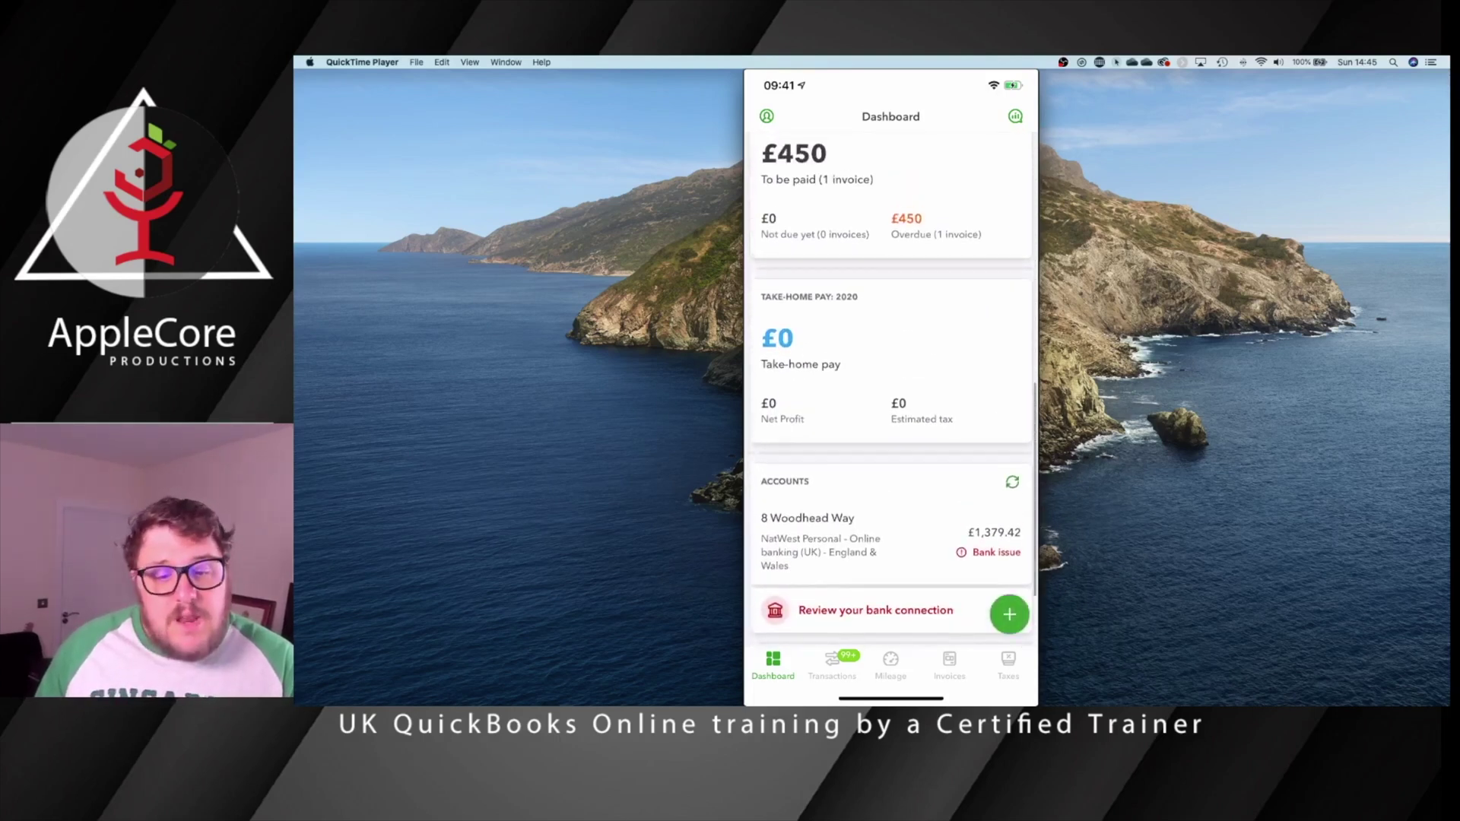
scroll(891, 392, down, 3)
scroll(891, 391, up, 5)
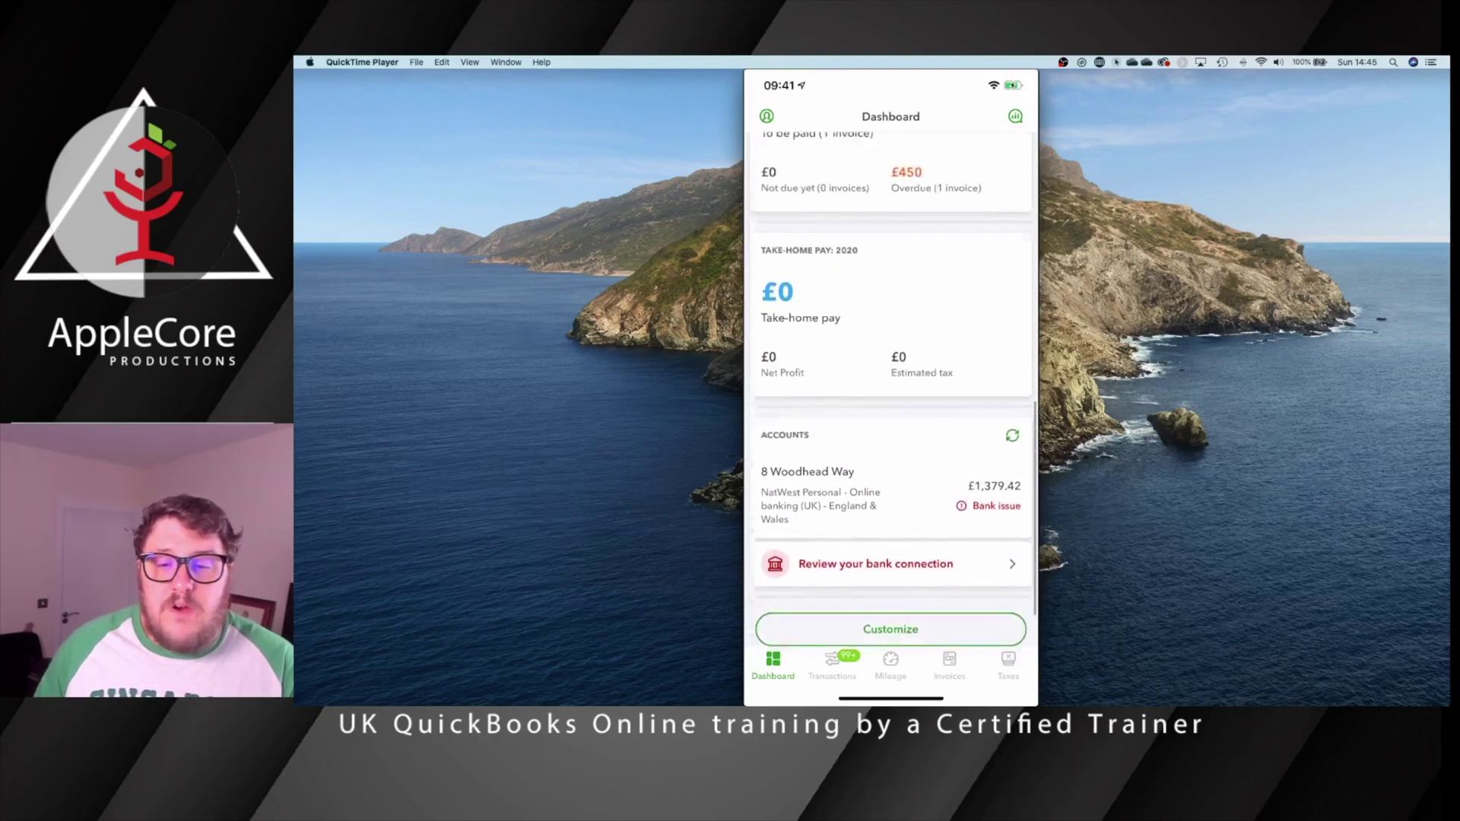
scroll(890, 391, up, 2)
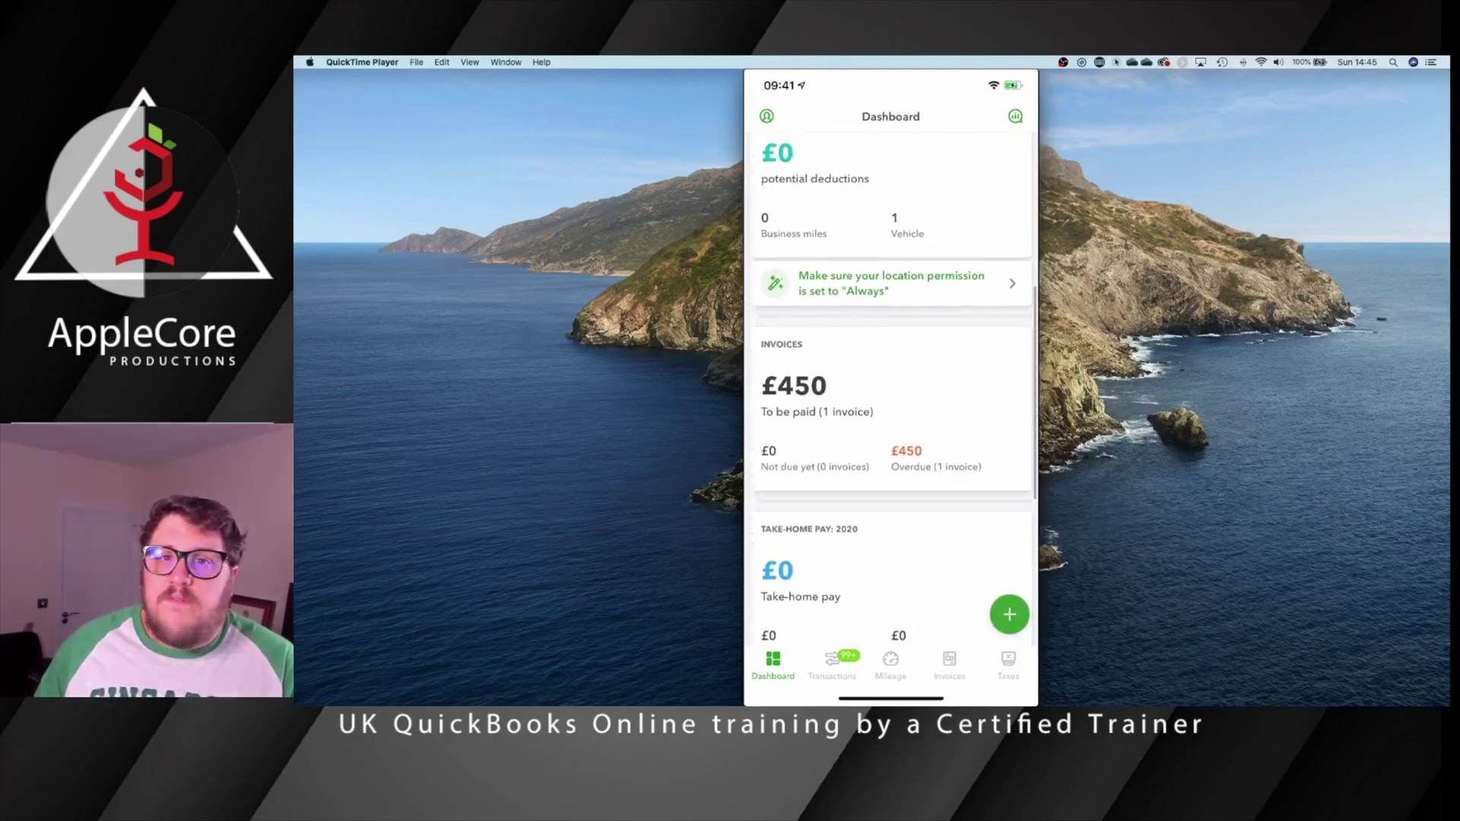